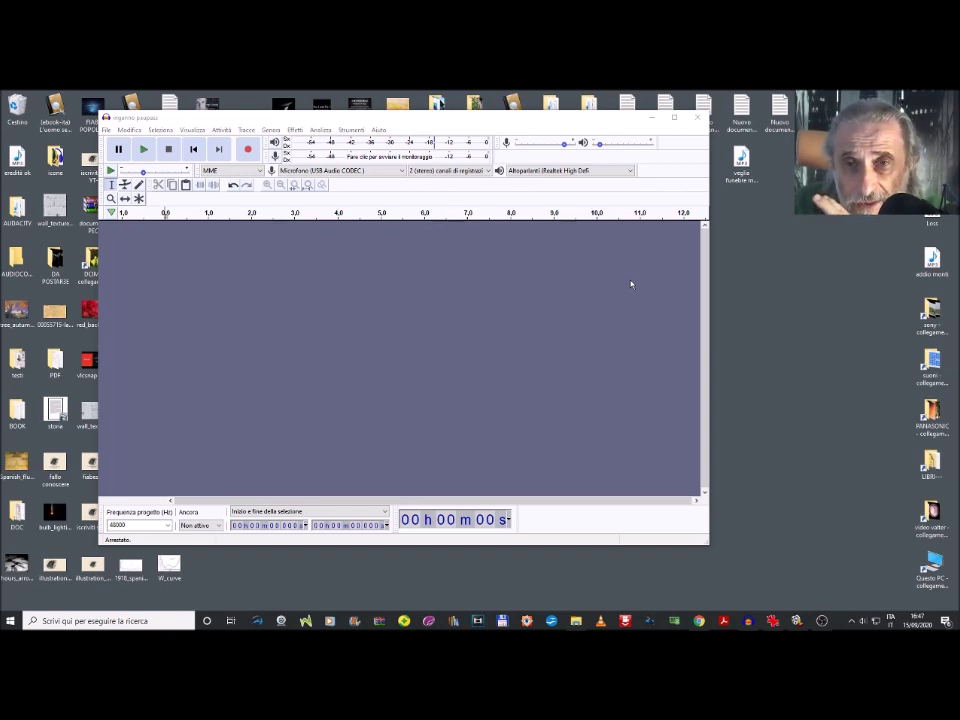
Import the desktop audio file veglia funebre maupassant and enlarge its track's height in the maximized window
left_click_drag(741, 162, 510, 322)
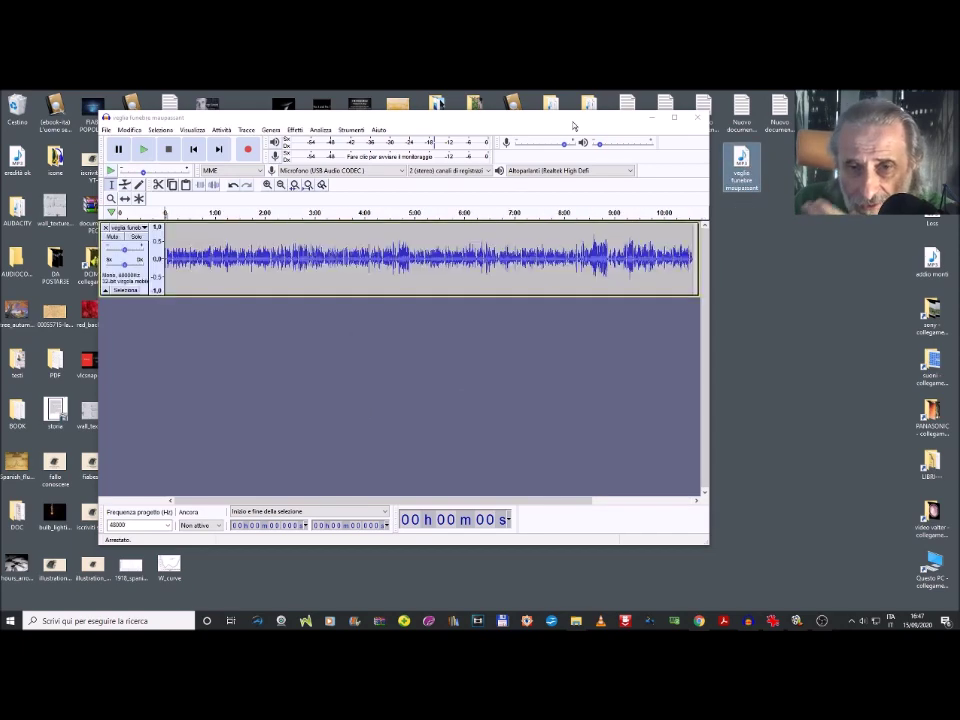
left_click_drag(561, 119, 677, 113)
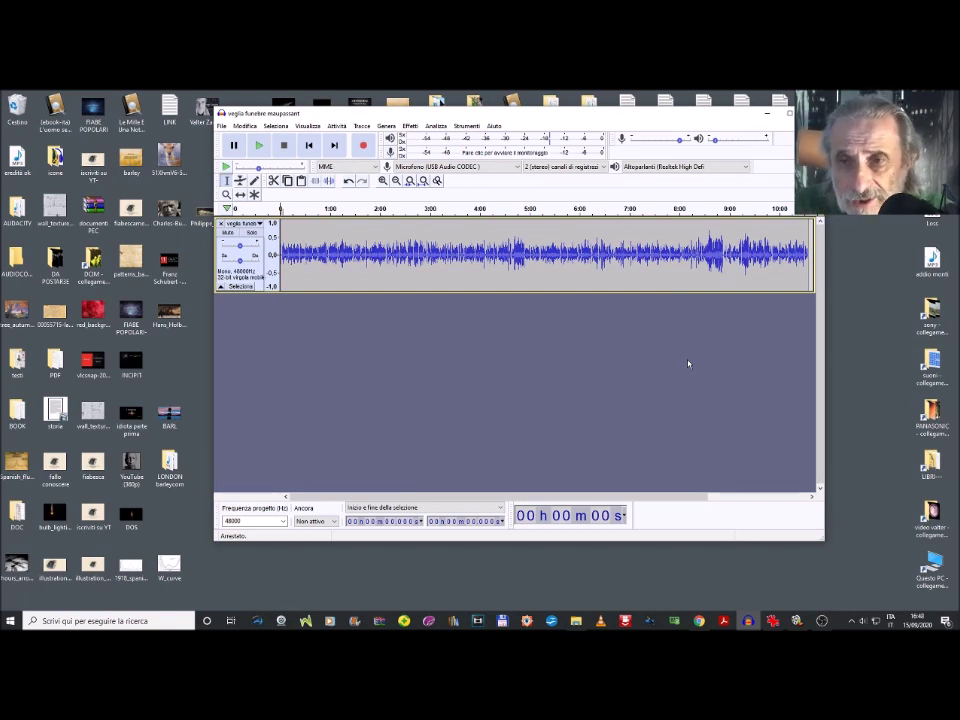
left_click(288, 255)
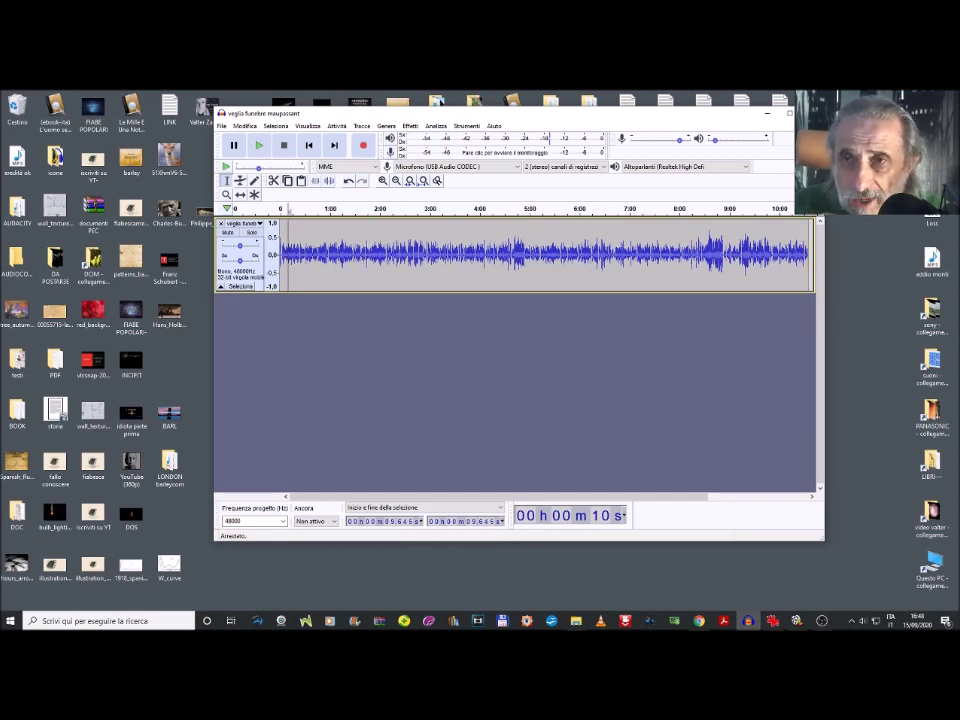
key("super+Up")
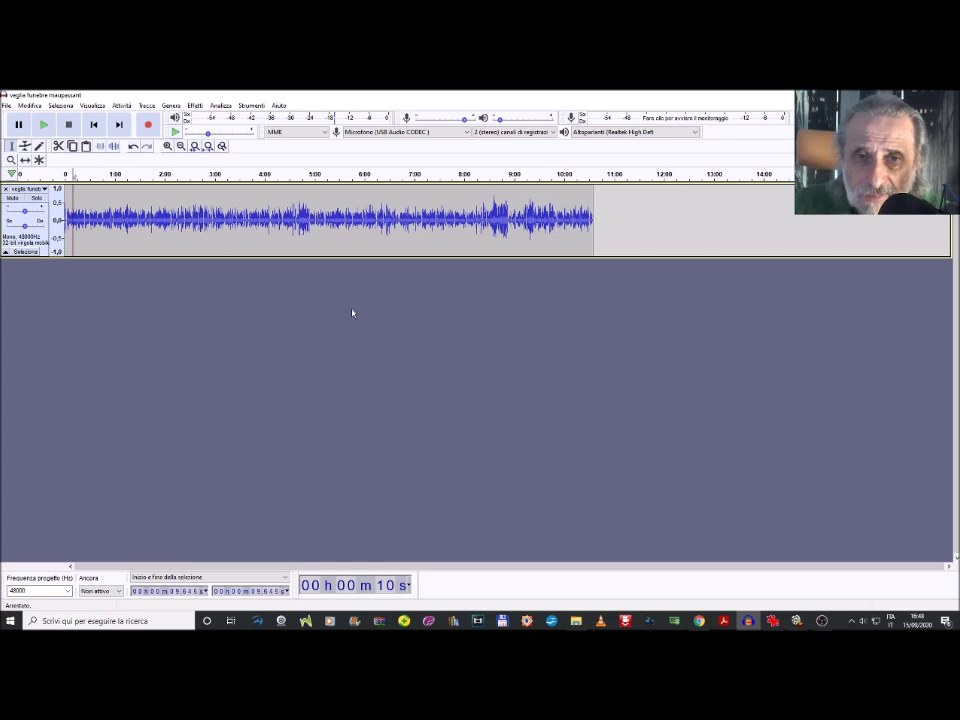
left_click_drag(551, 256, 605, 455)
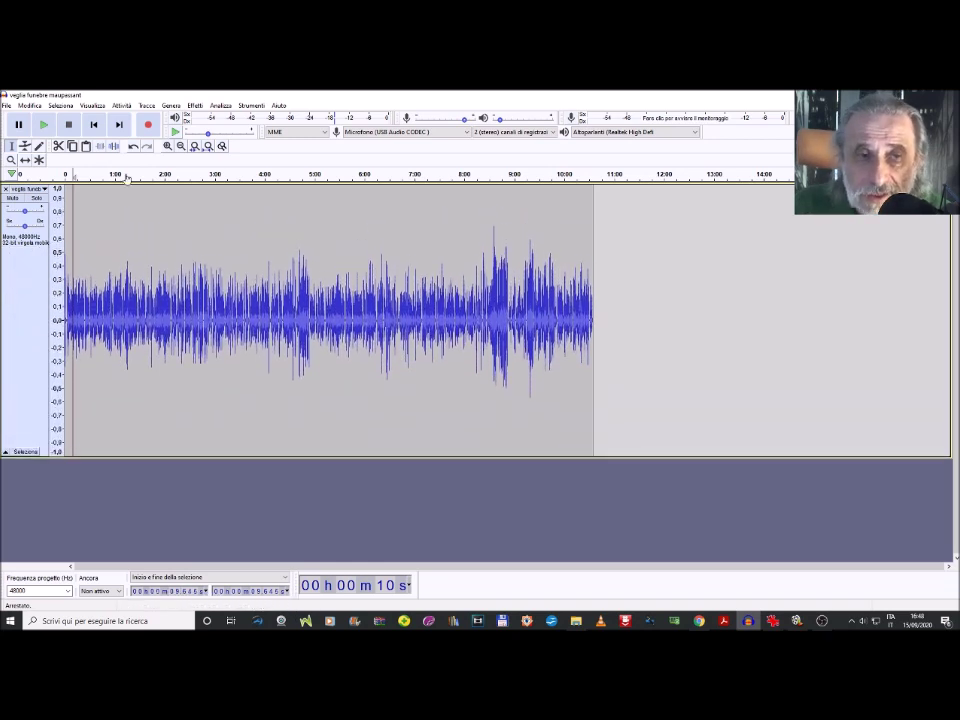
Play the mono recording from about 10 seconds to hear how it sounds, and stop playback
left_click(42, 121)
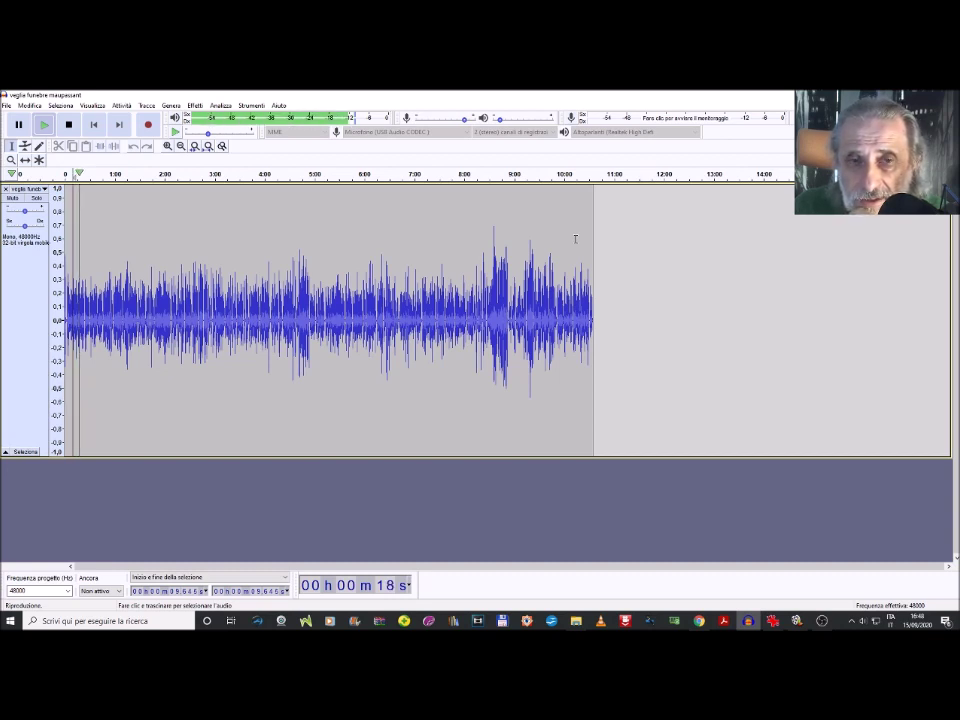
left_click(68, 125)
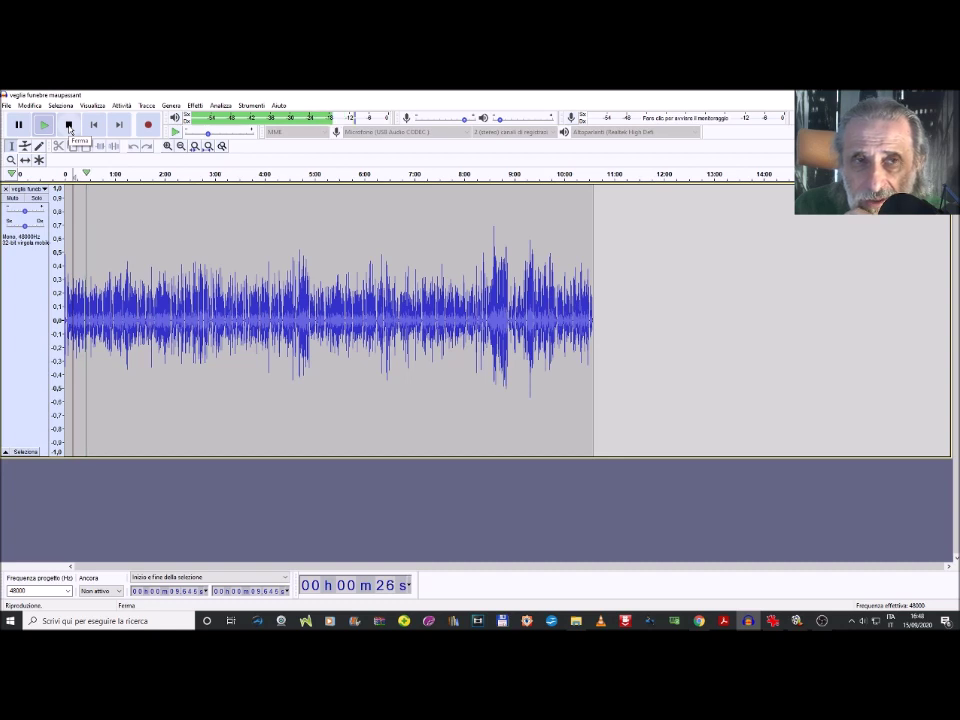
left_click(68, 125)
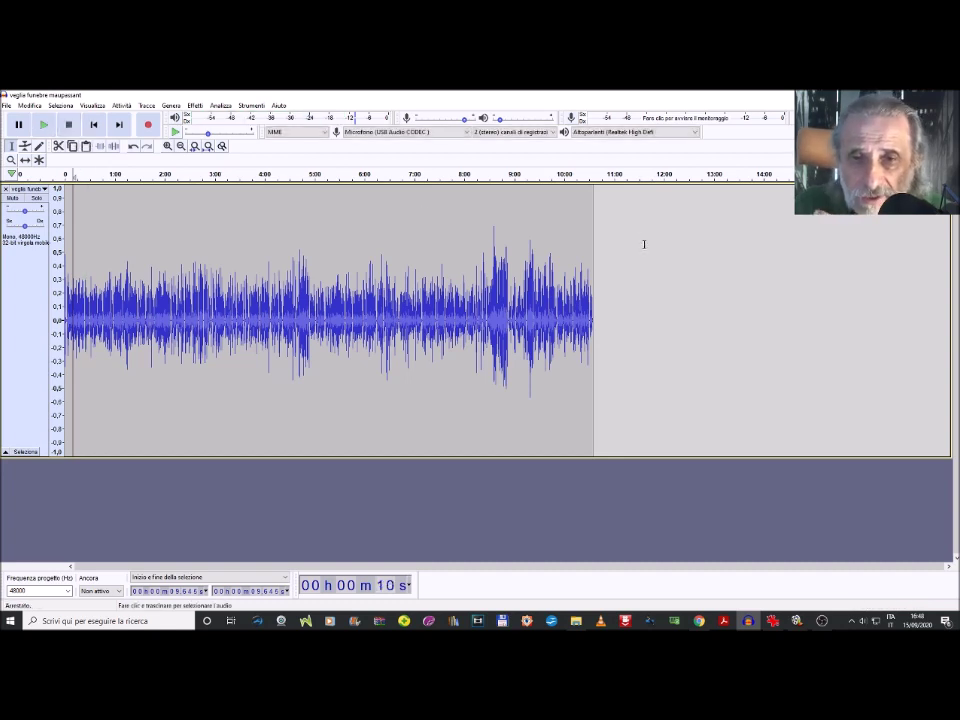
Reduce the recording track's height and add a new empty mono track below it
left_click(557, 455)
left_click_drag(549, 455, 584, 315)
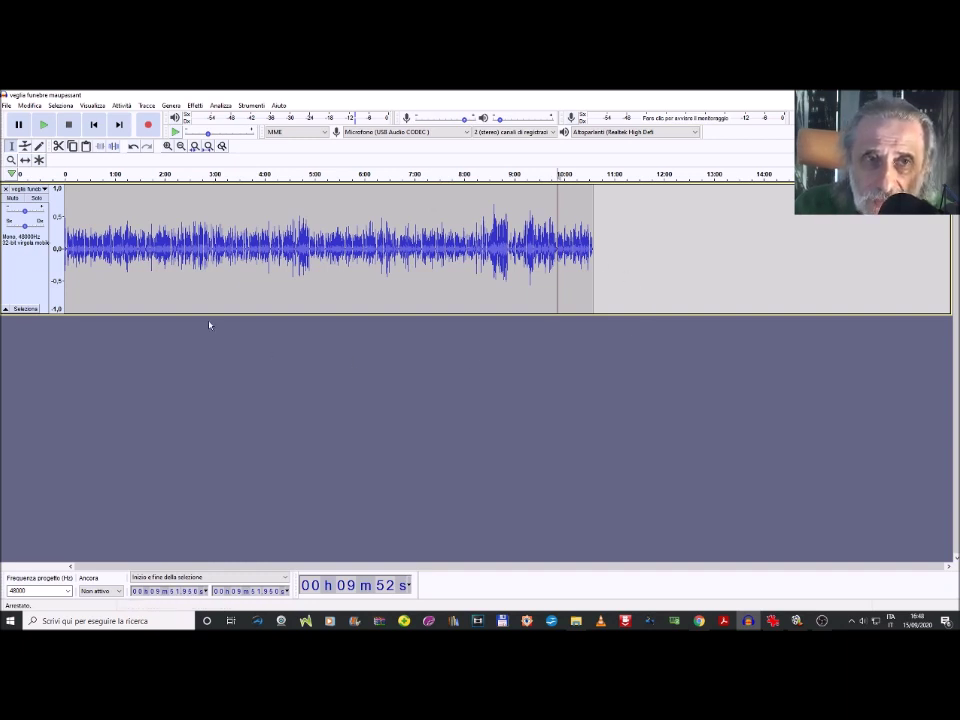
left_click(141, 106)
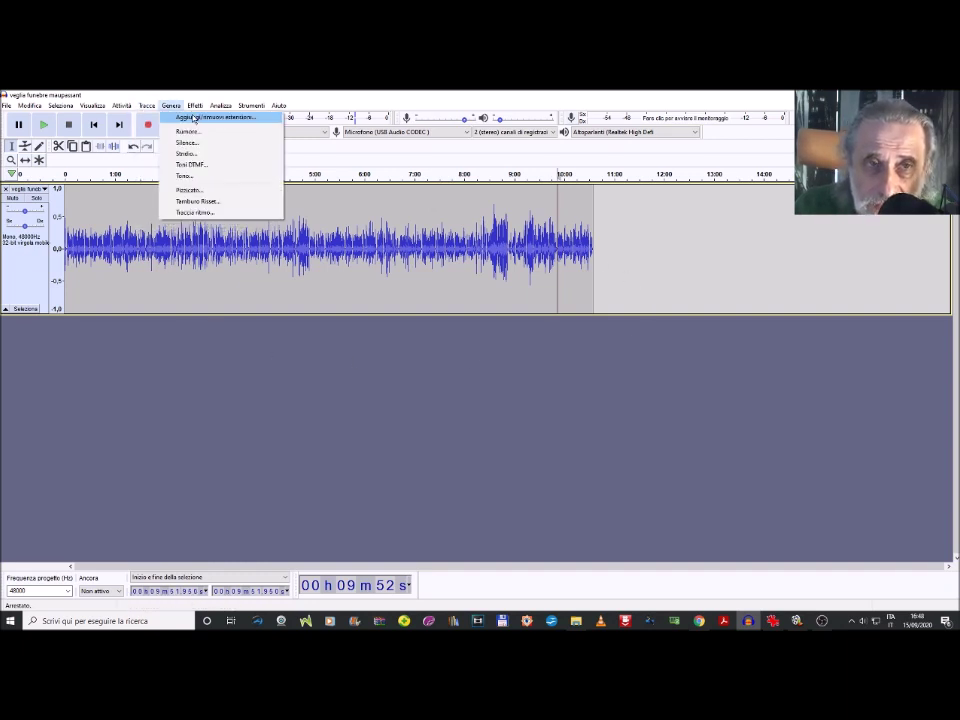
left_click(171, 106)
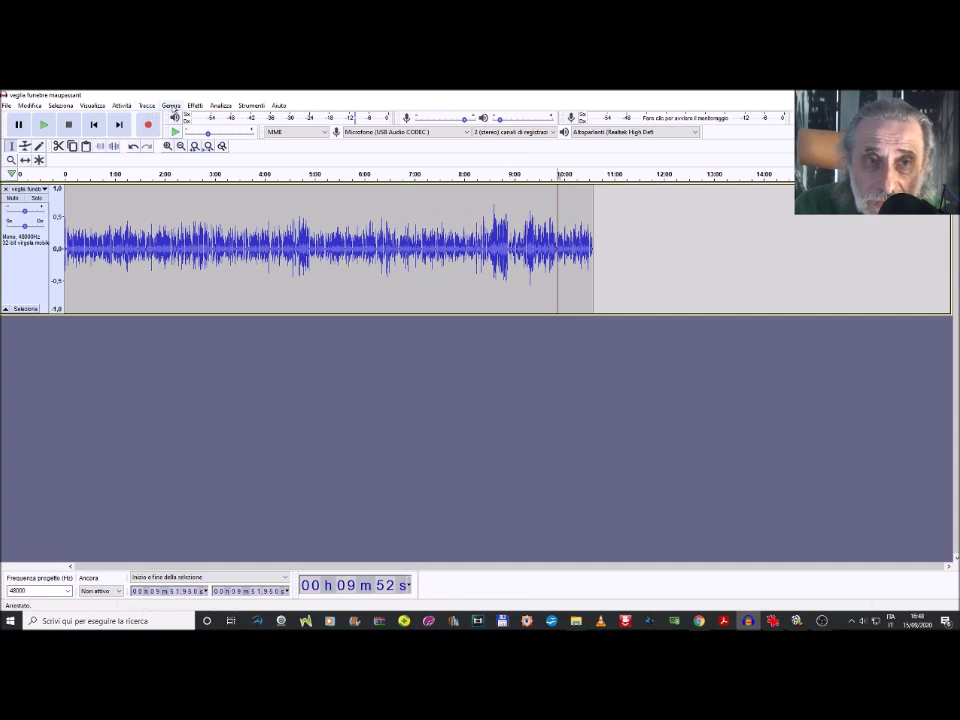
left_click(146, 106)
mouse_move(213, 108)
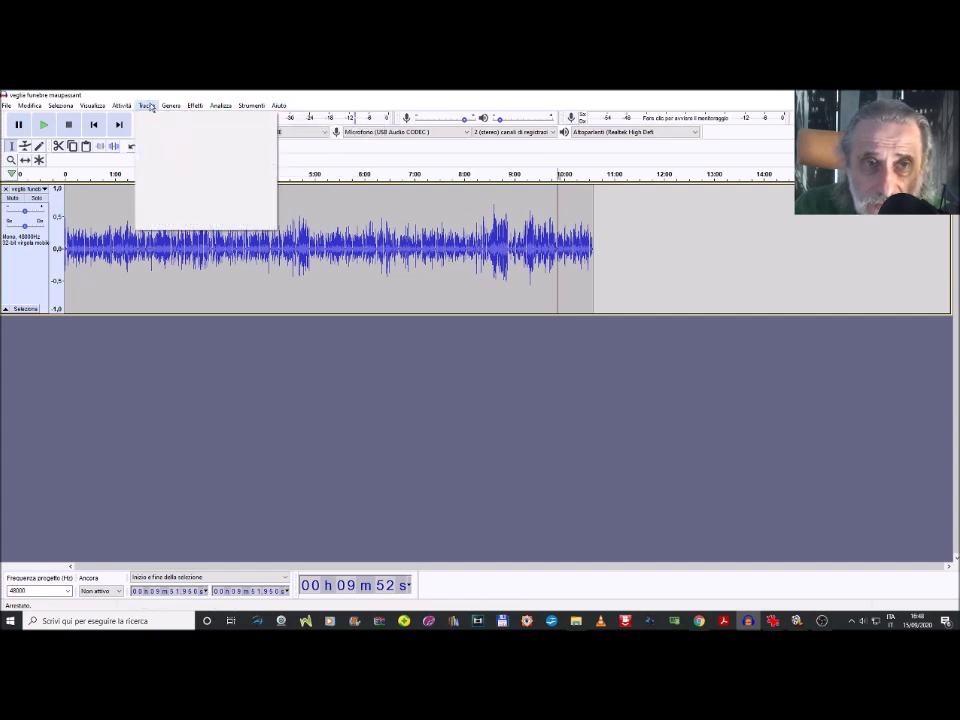
mouse_move(160, 116)
left_click(303, 117)
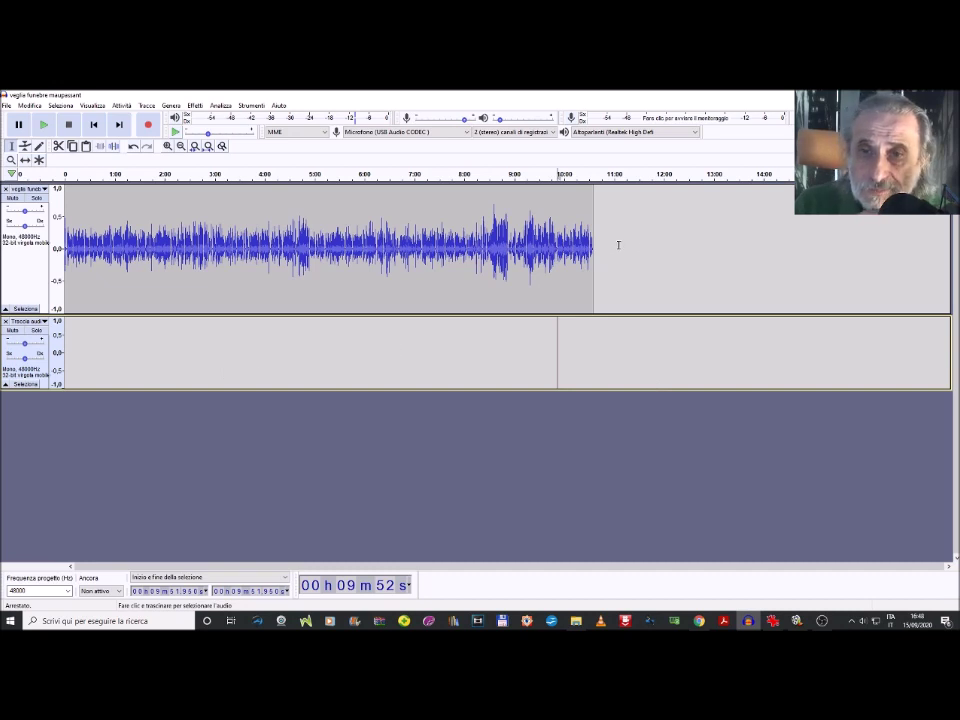
Copy the whole recording and paste it into the empty mono track starting at 0 seconds
left_click(25, 265)
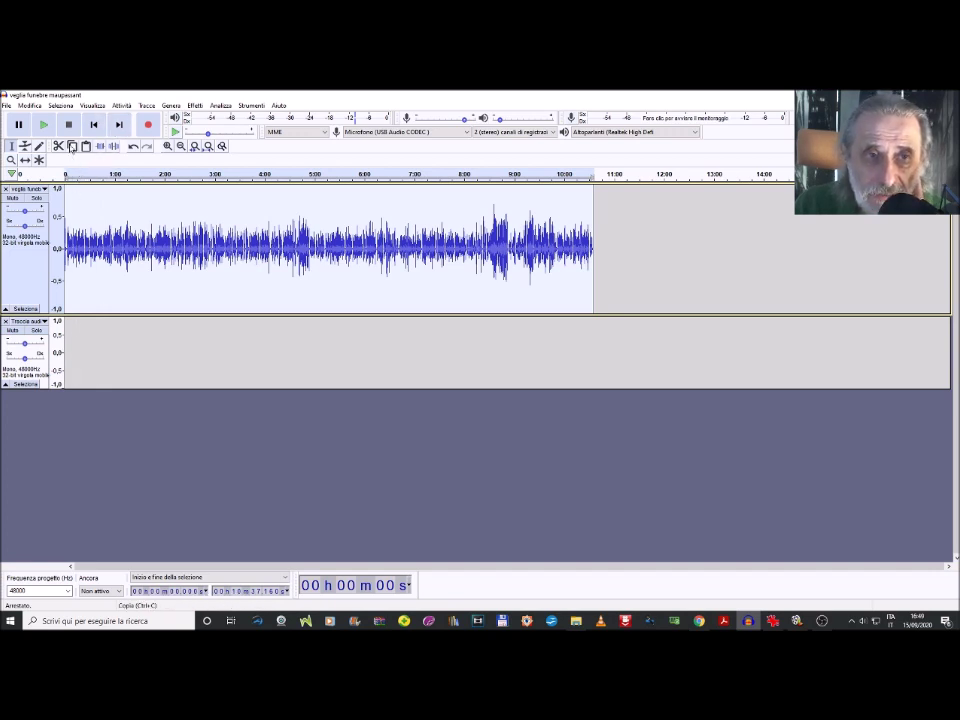
left_click(64, 345)
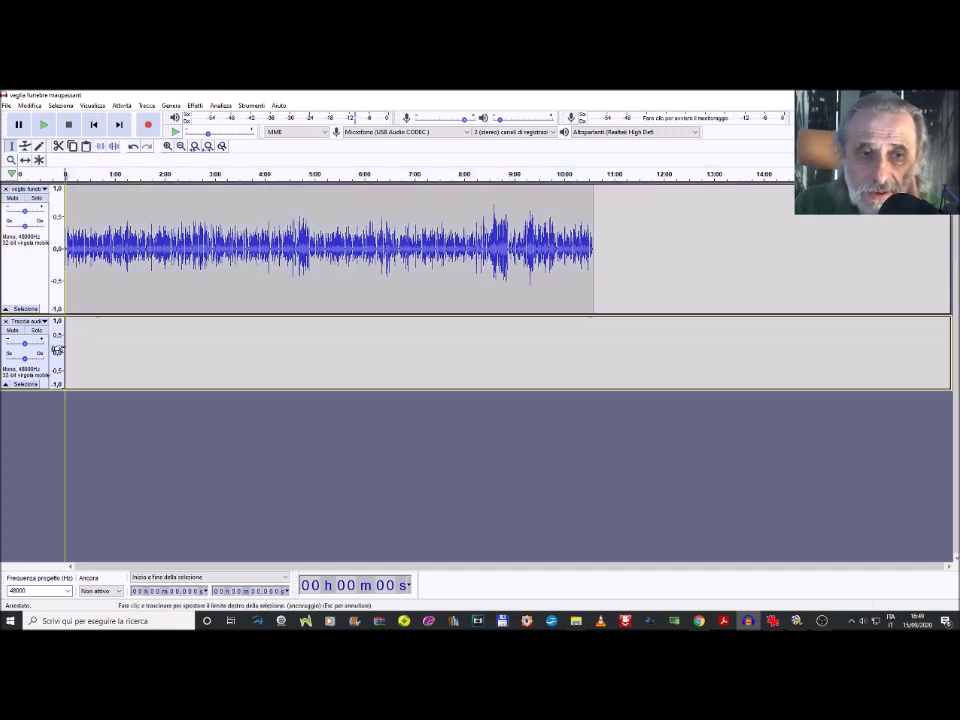
left_click(85, 148)
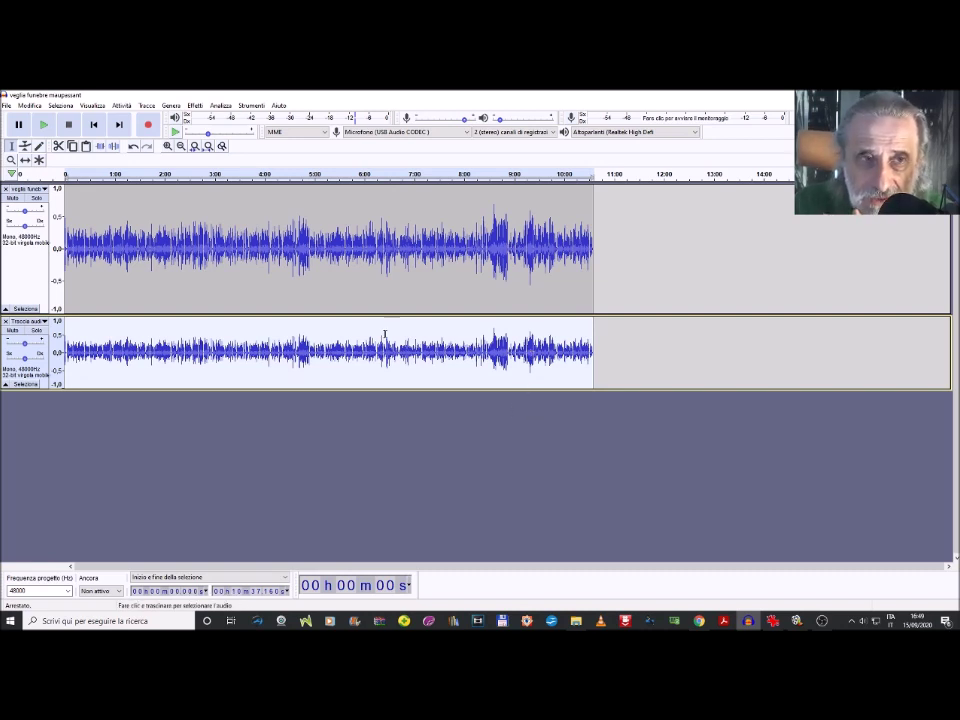
Combine the two mono tracks into one stereo track and increase the track's height
left_click(43, 189)
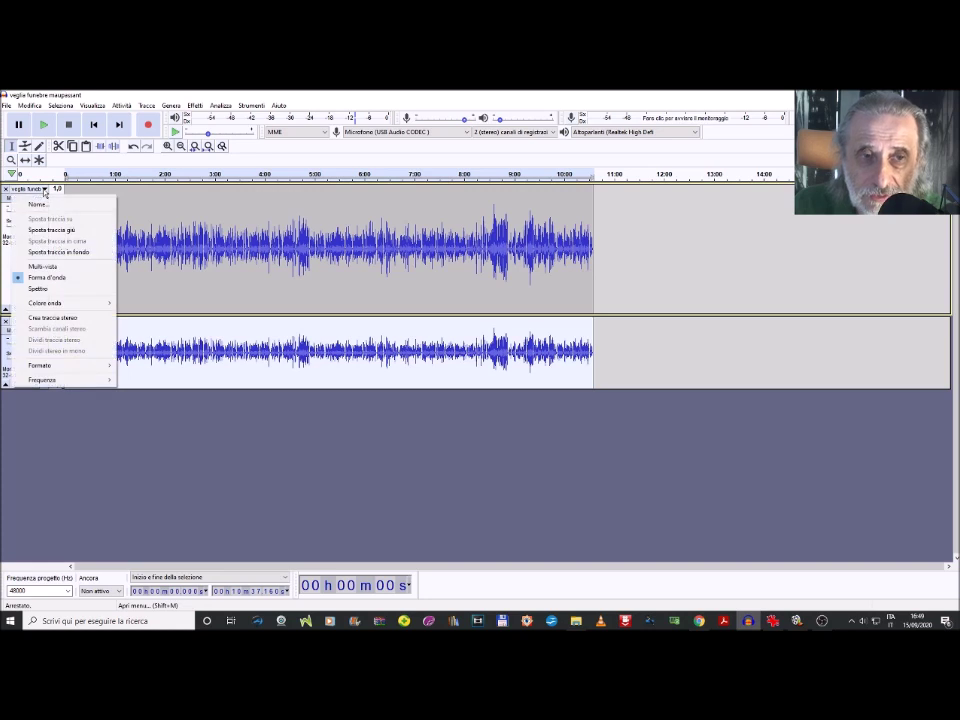
left_click(67, 319)
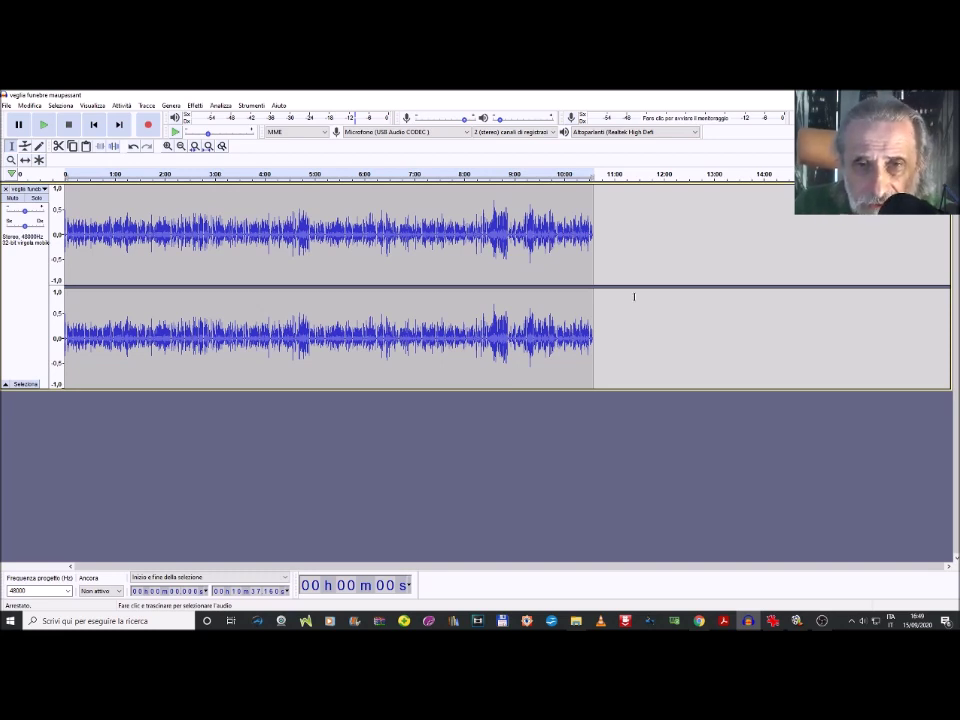
left_click_drag(591, 388, 590, 478)
Play the stereo track from about 22 seconds to check its sound, and stop playback
left_click(83, 344)
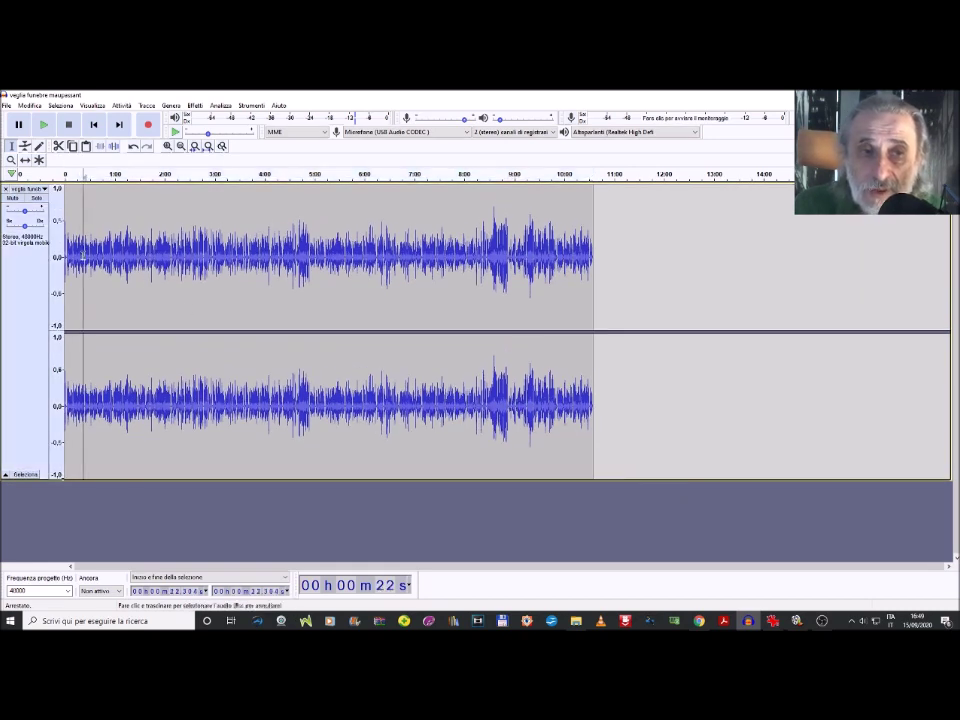
left_click(45, 125)
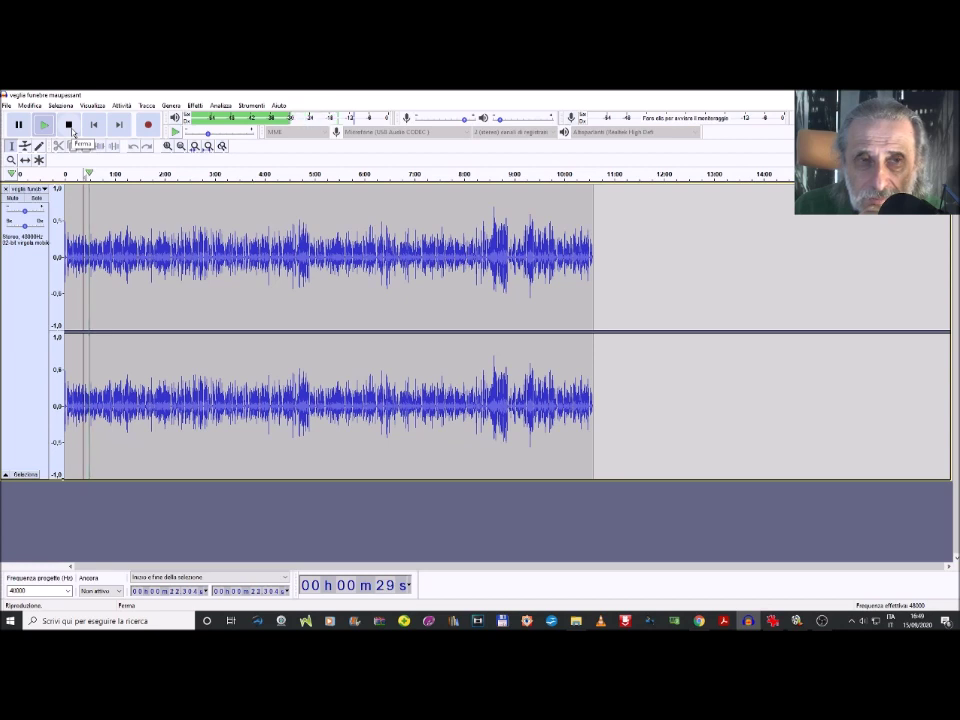
left_click(71, 129)
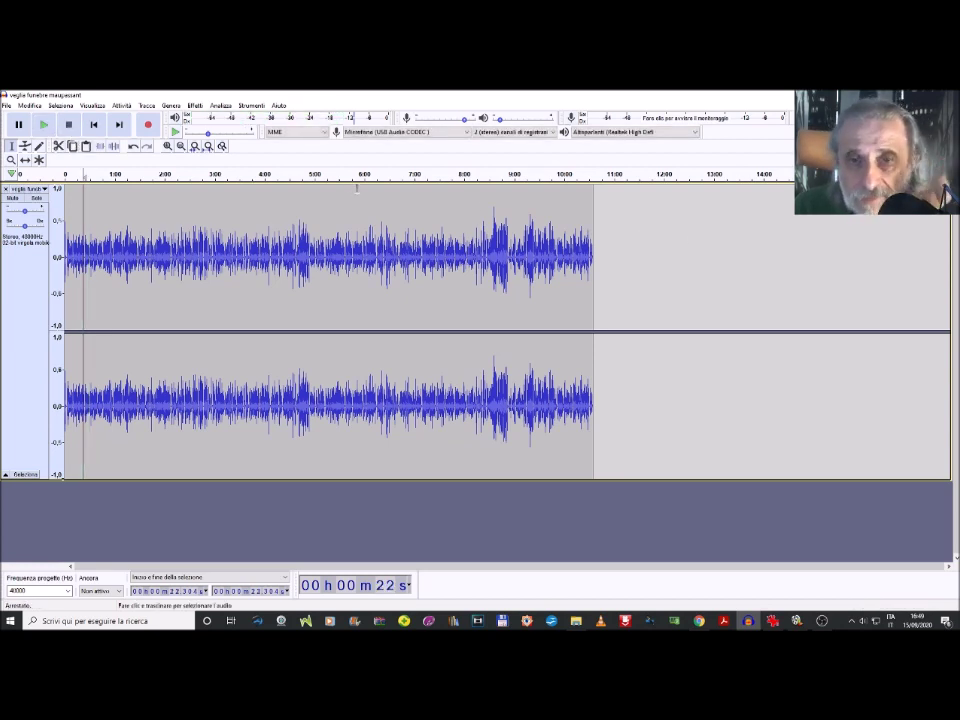
Examine the pauses between phrases in the stereo waveform, marking the gaps at about 2:07 and 5:58
left_click(167, 146)
left_click(167, 146)
left_click(167, 146)
left_click(167, 146)
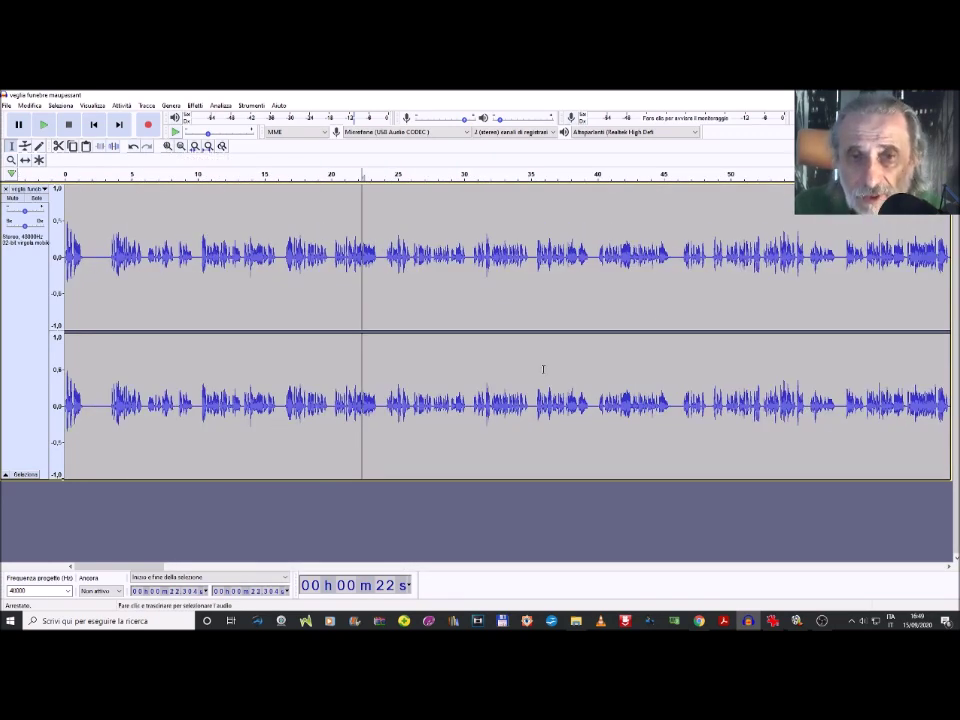
left_click_drag(146, 566, 281, 572)
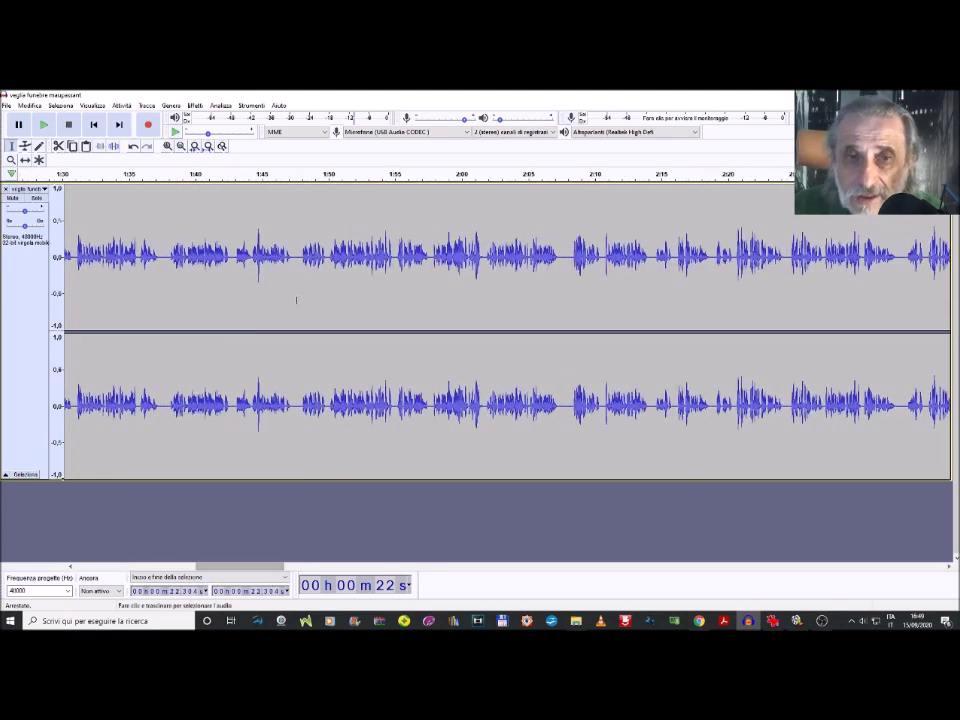
left_click_drag(558, 263, 571, 263)
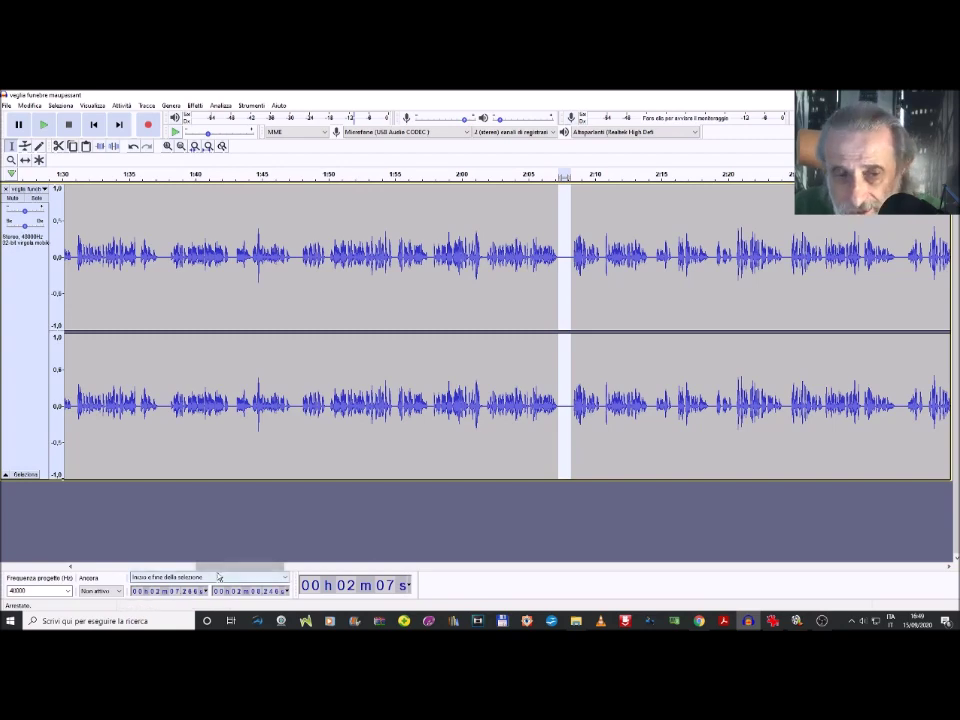
left_click_drag(241, 570, 541, 582)
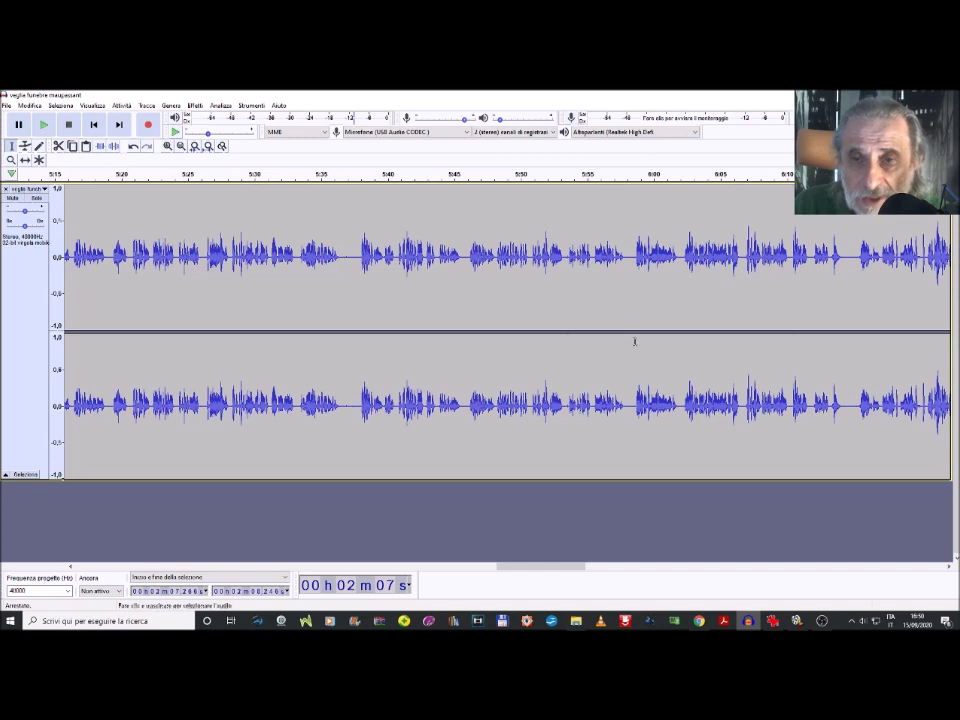
left_click_drag(623, 268, 633, 272)
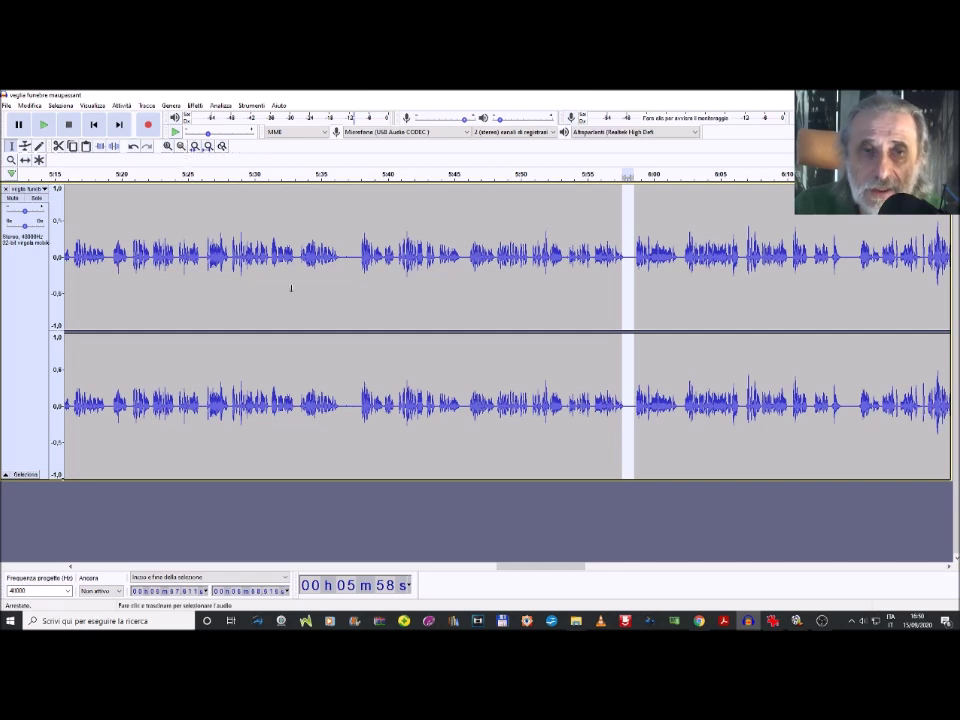
Apply the noise gate to the entire stereo track with -70 dB level reduction, -30.10 dB gate threshold and 250 ms attack/decay
key("ctrl+a")
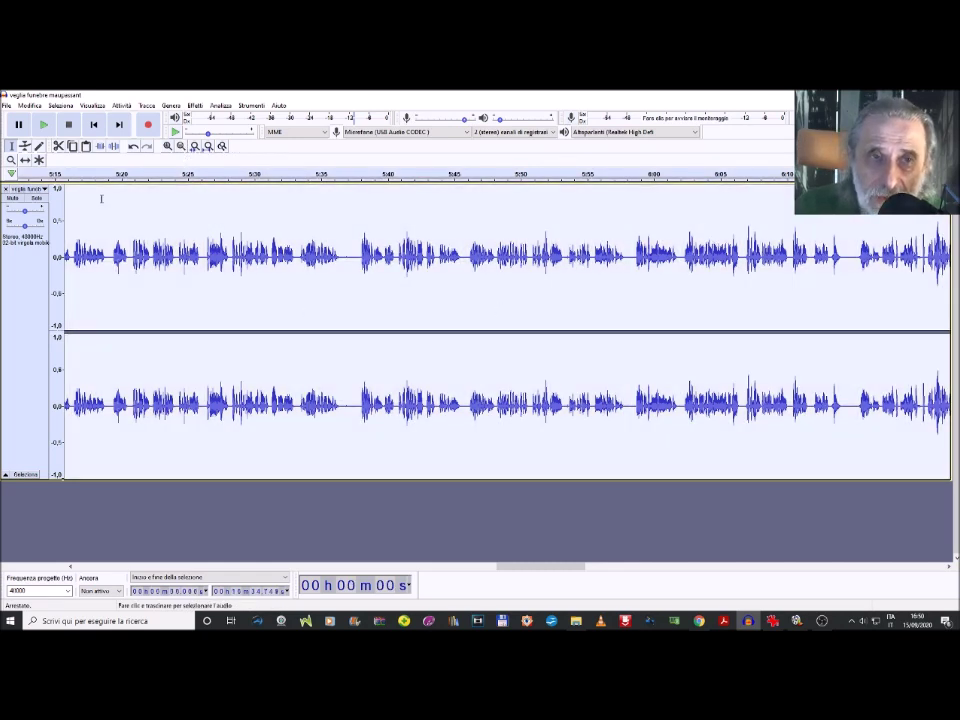
left_click(195, 105)
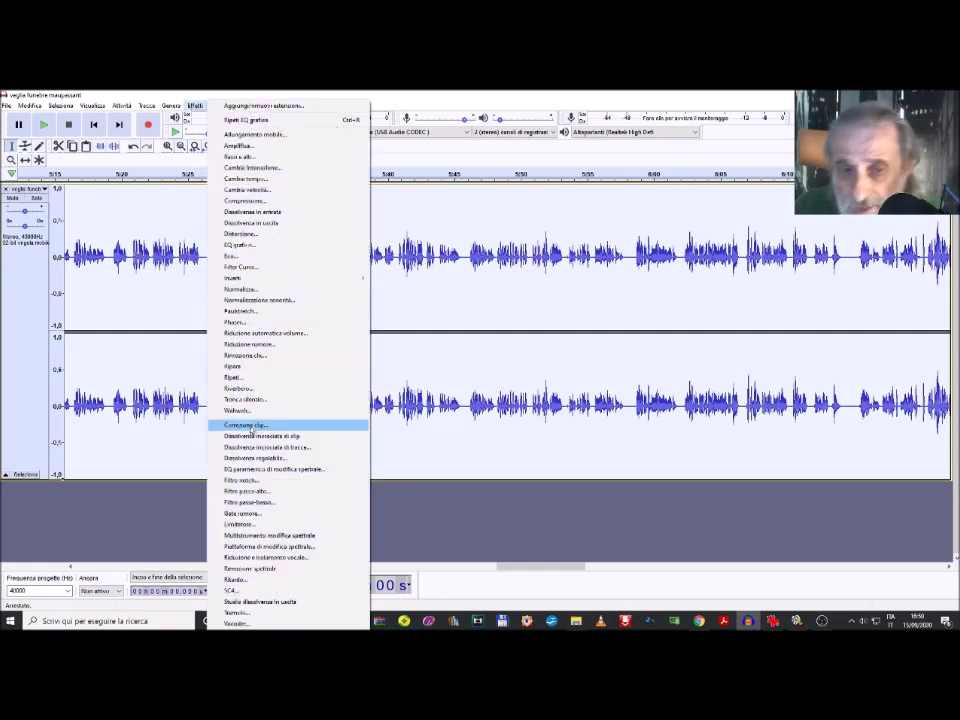
left_click(262, 514)
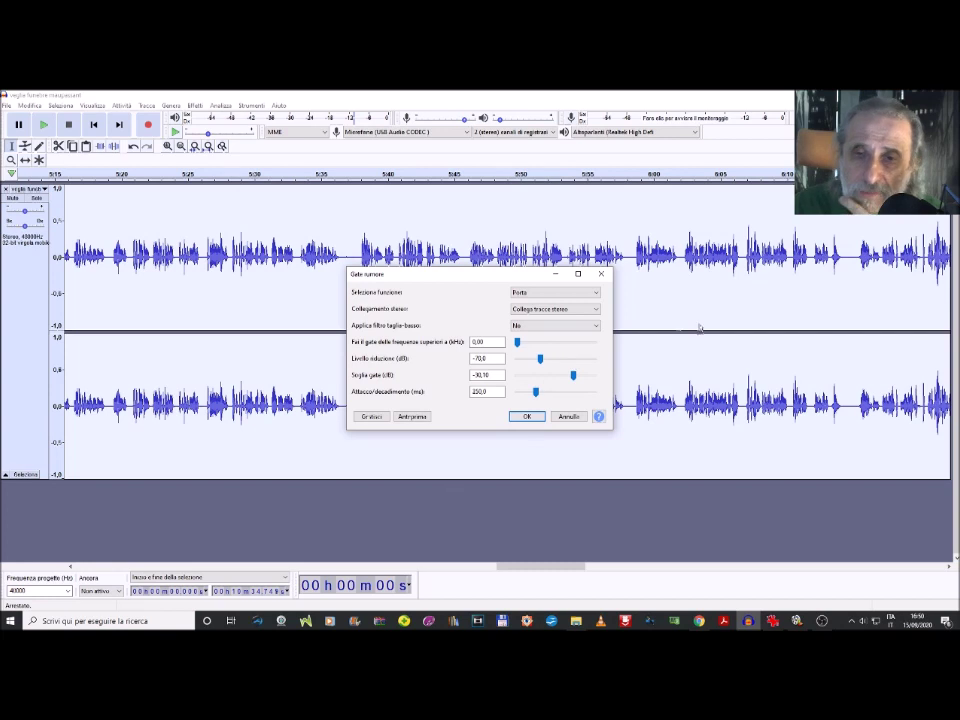
left_click(527, 416)
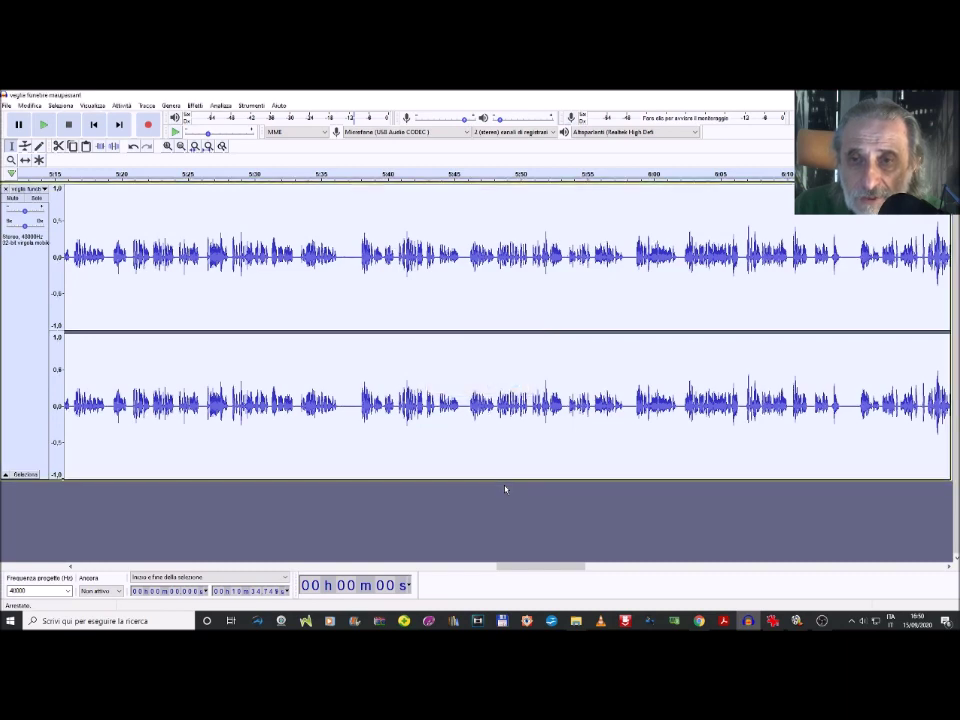
Play the noise-gated stereo track from about 3.5 seconds to check the pauses, replay the same passage, and stop playback
left_click_drag(550, 569, 123, 508)
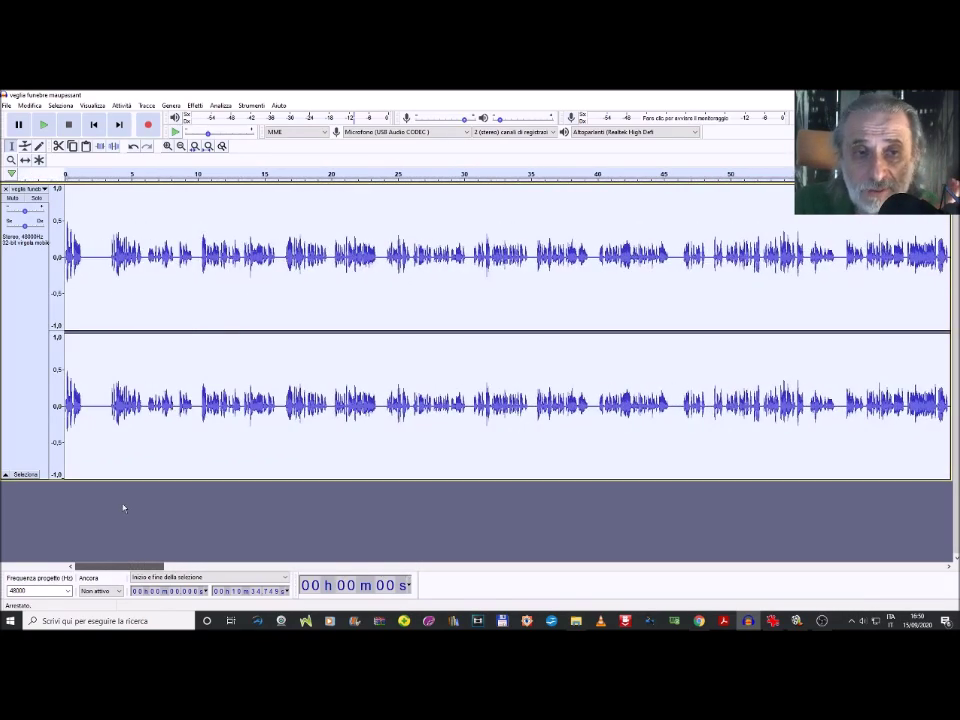
left_click(111, 260)
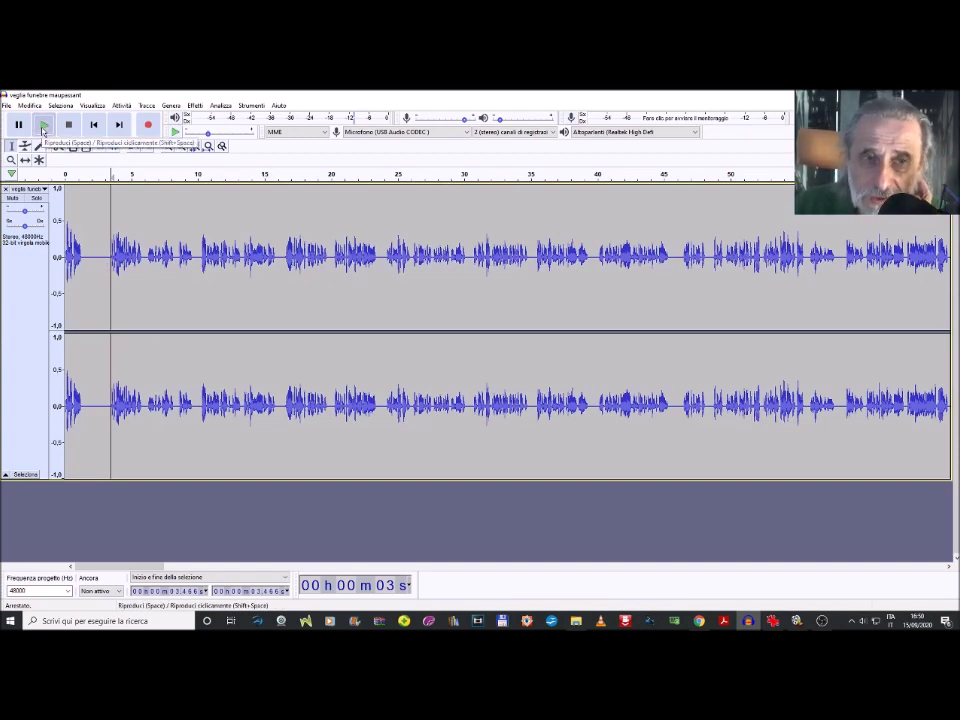
left_click(43, 126)
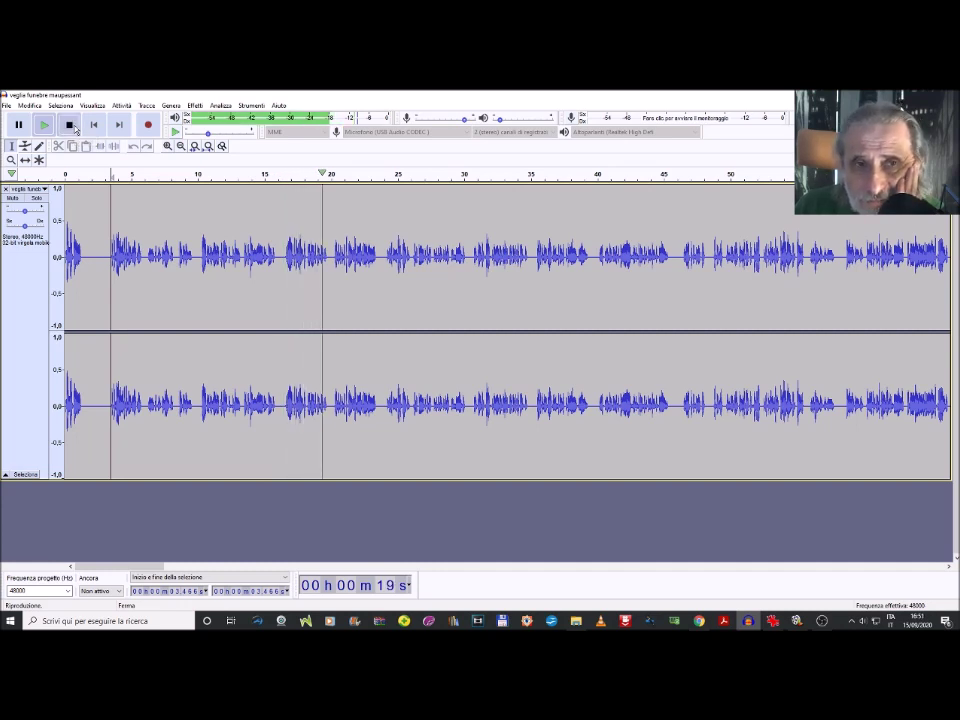
key("space")
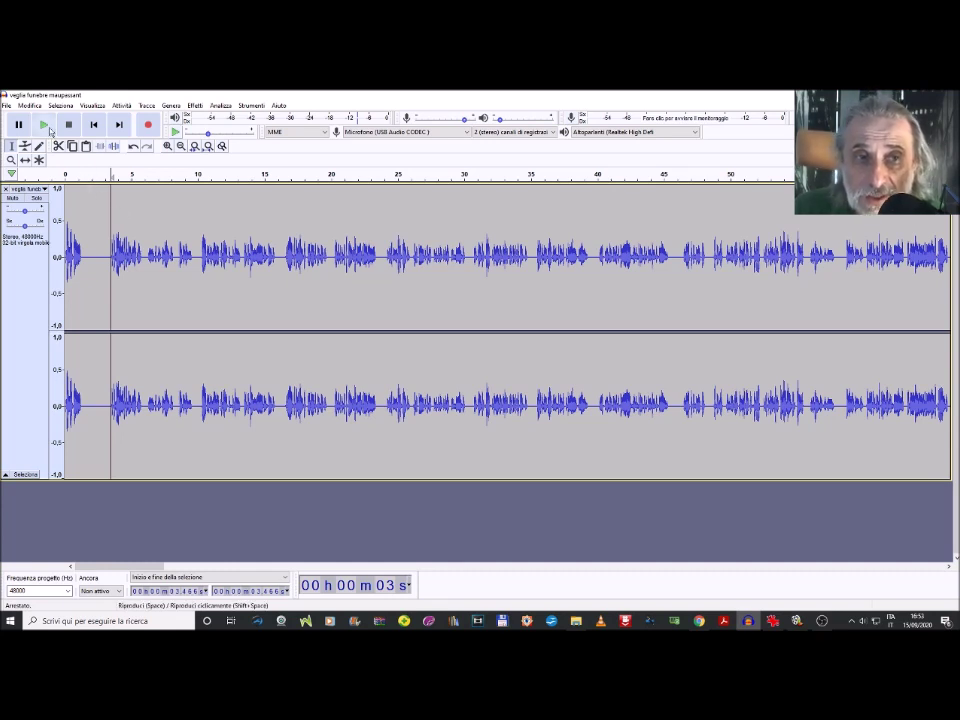
key("space")
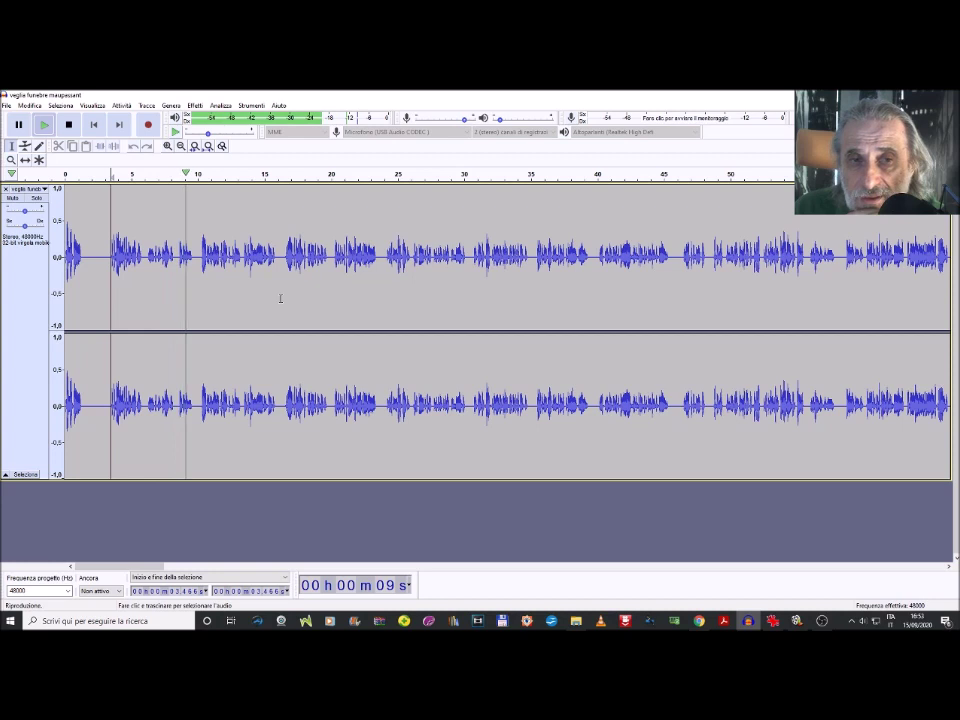
left_click(64, 126)
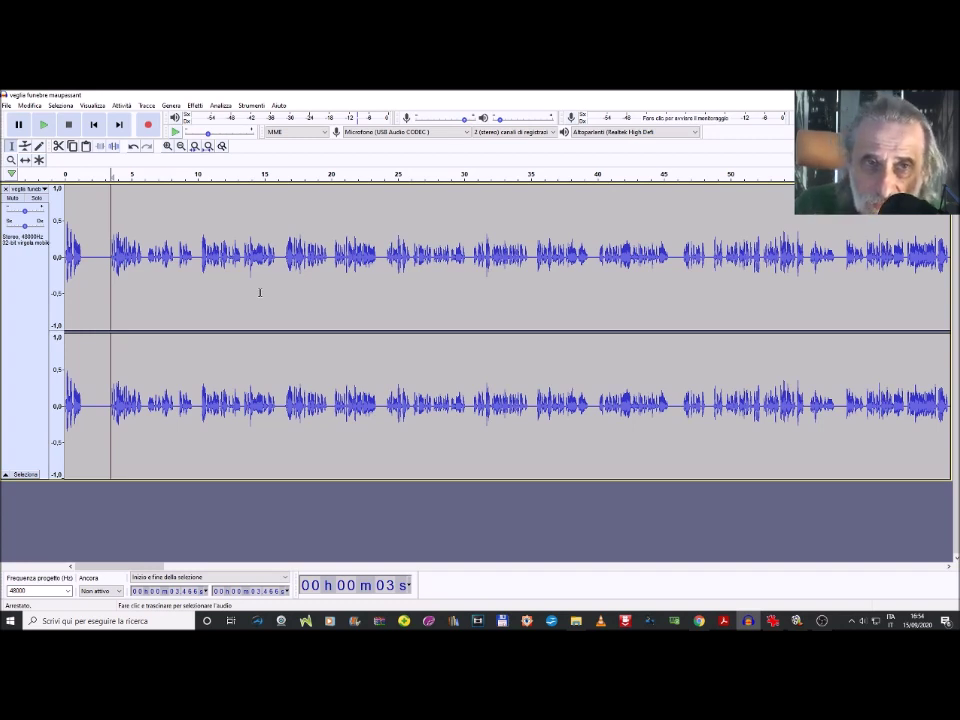
Normalize the entire stereo track to a peak amplitude of -1.0 dB with DC offset removal enabled
left_click(221, 216)
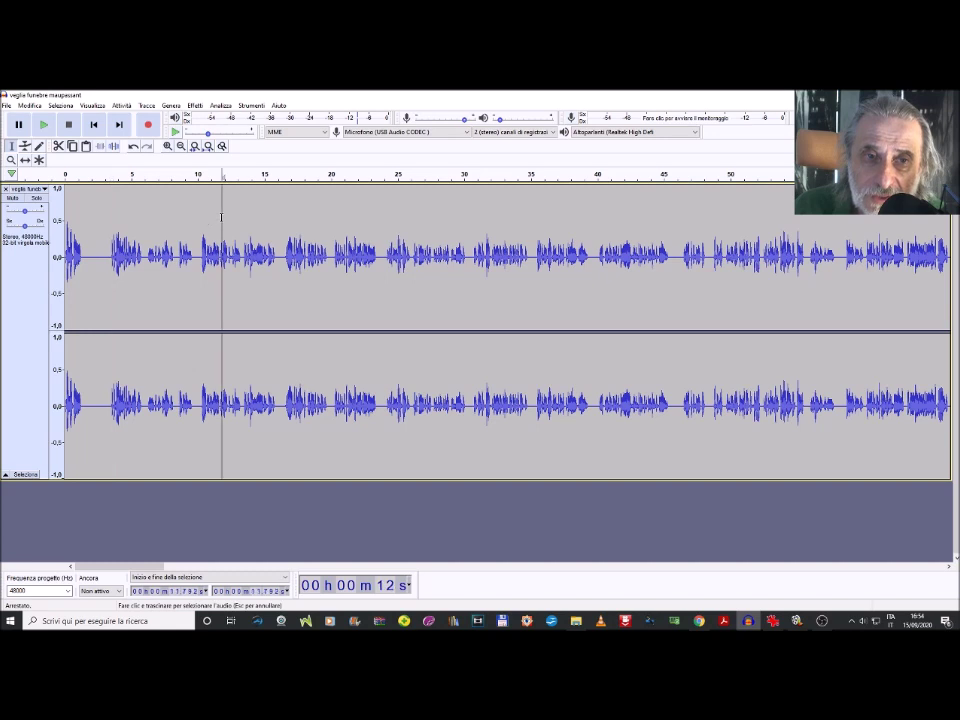
key("ctrl+a")
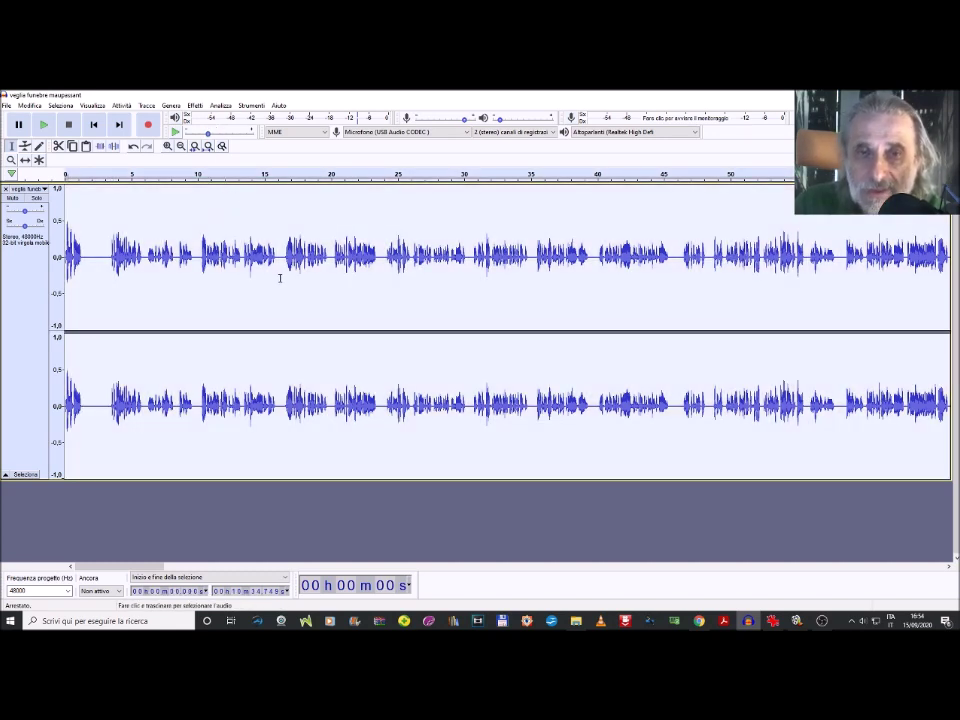
left_click(195, 106)
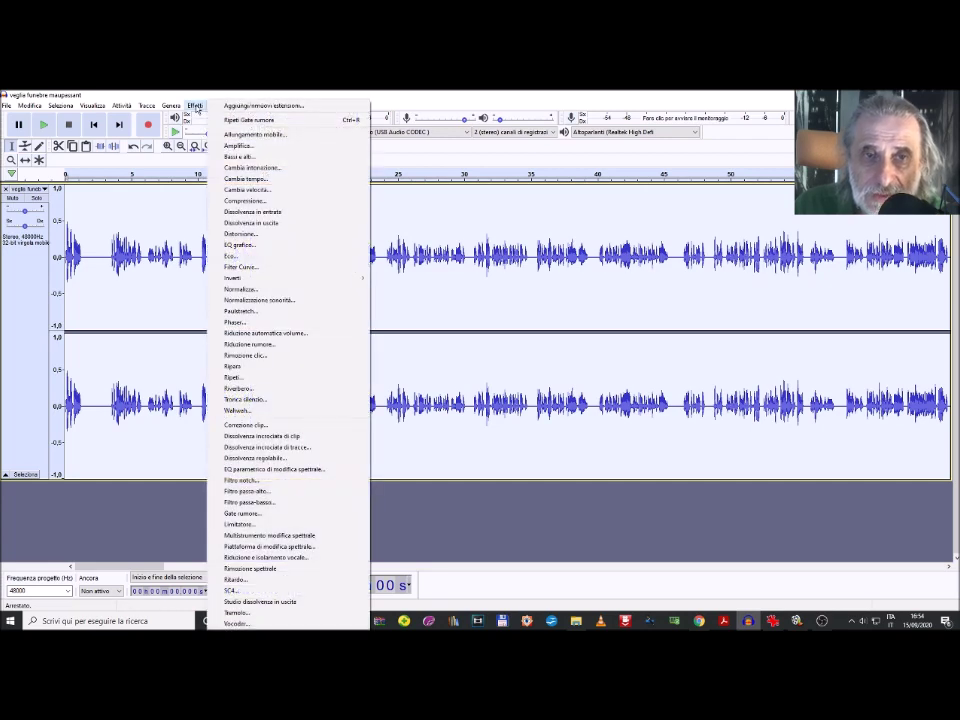
left_click(279, 290)
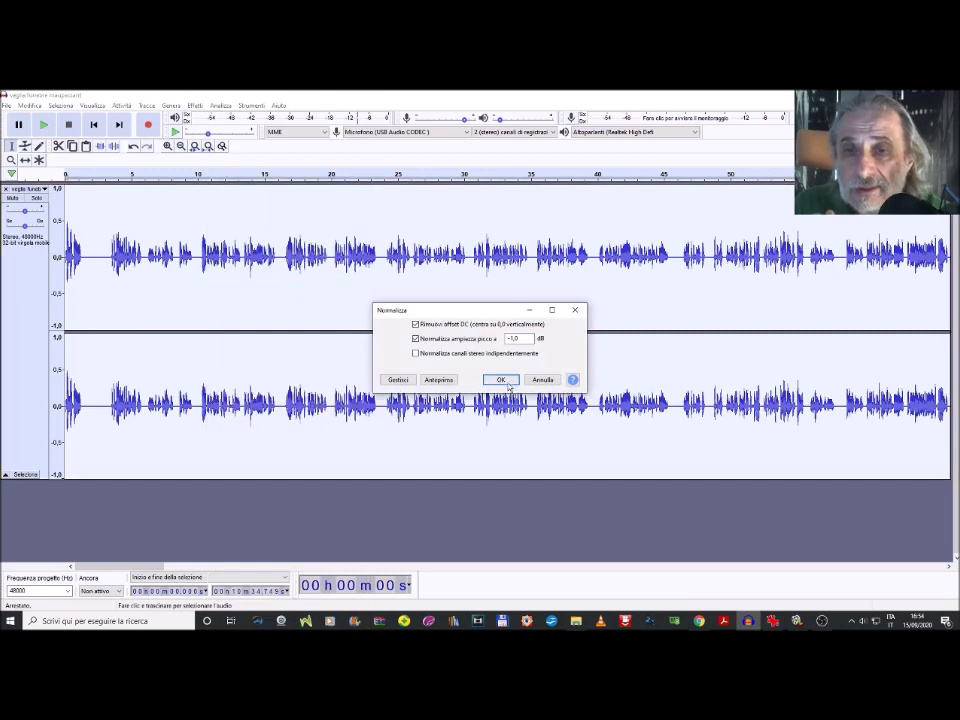
left_click(505, 381)
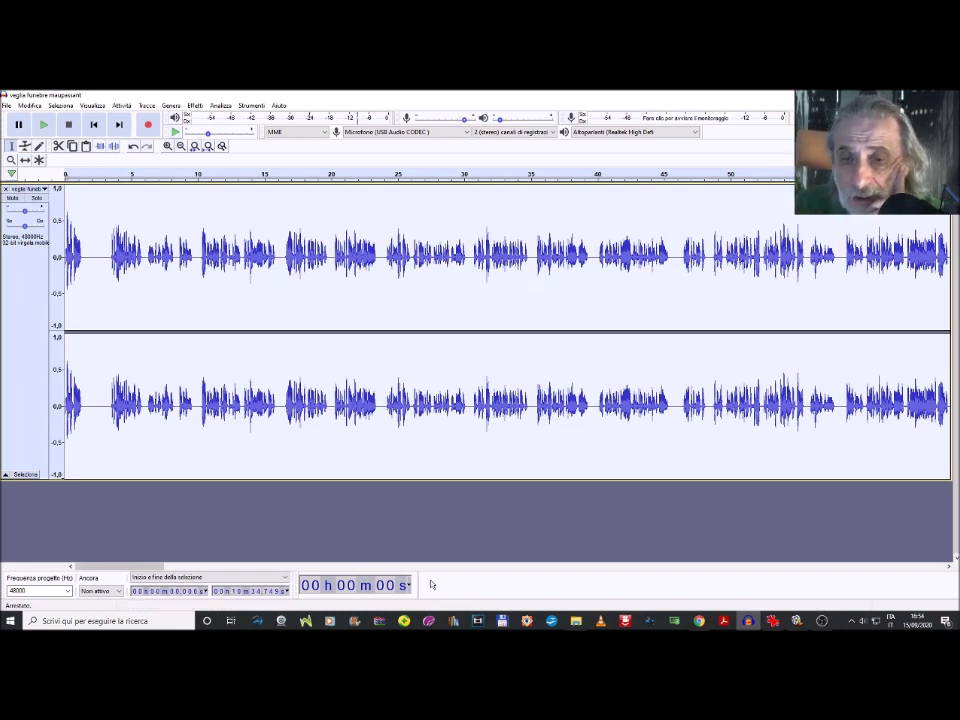
Play the normalized stereo track from about 9:04 to check its sound, and stop playback
left_click_drag(133, 568, 846, 622)
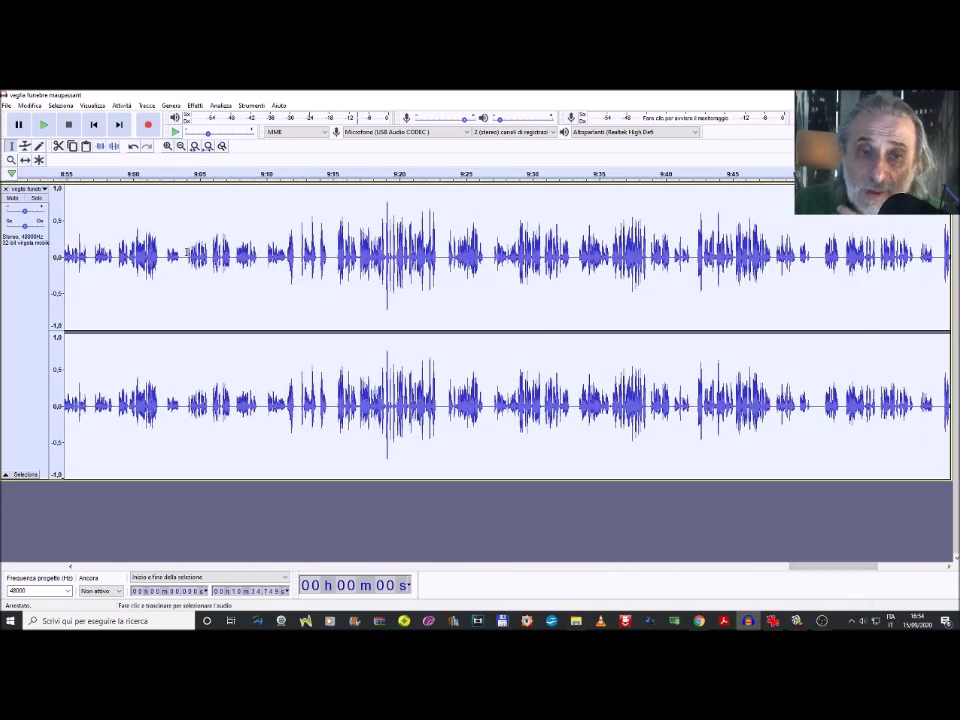
left_click(187, 230)
left_click(43, 124)
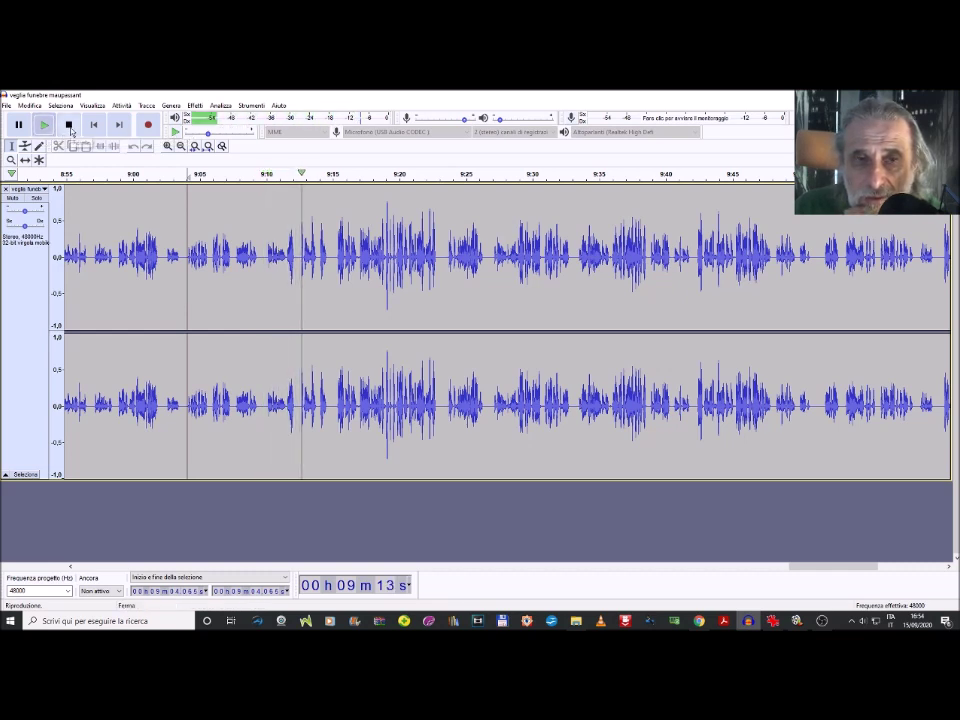
left_click(69, 126)
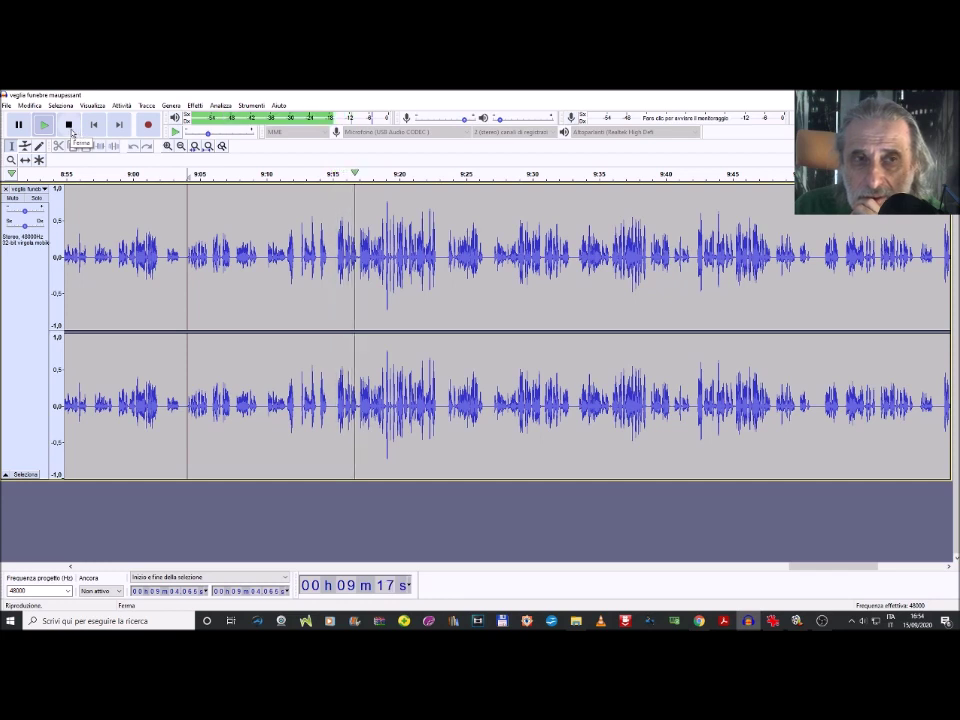
left_click(71, 130)
Apply the graphic EQ to the entire stereo track, boosting 100-200 Hz and slightly cutting 315-500 Hz and 1.25-1.6 kHz
left_click(330, 275)
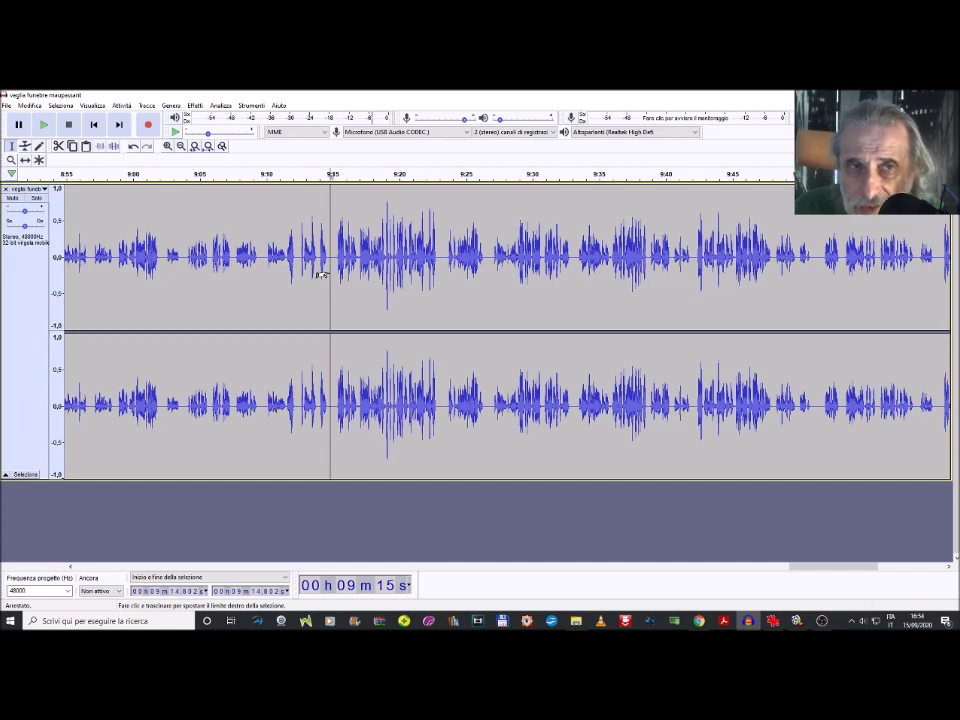
key("ctrl+a")
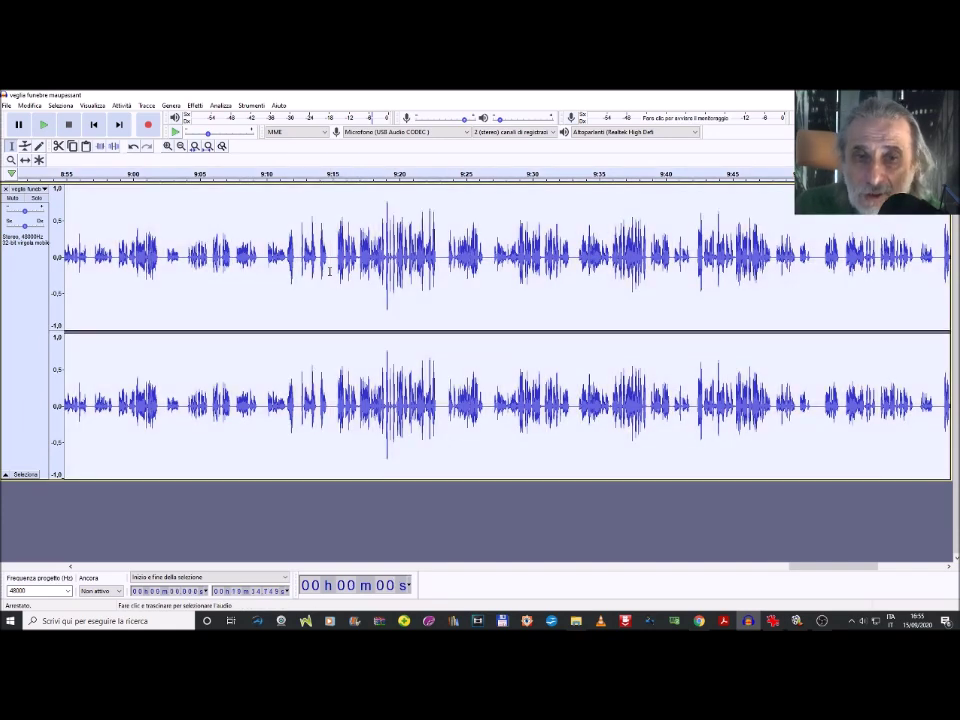
left_click(194, 105)
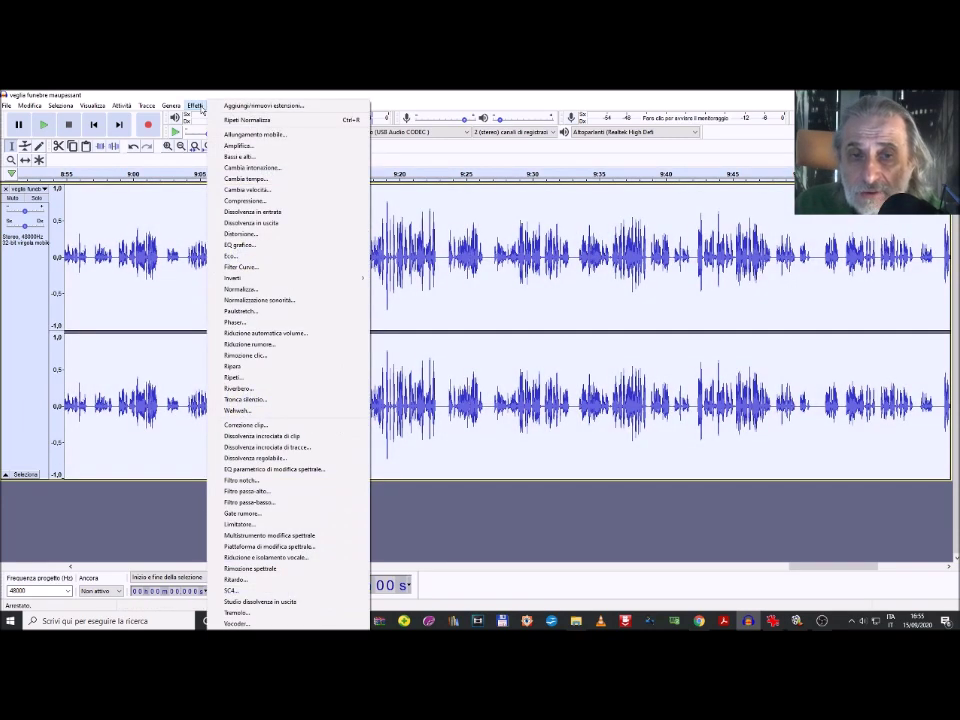
left_click(245, 245)
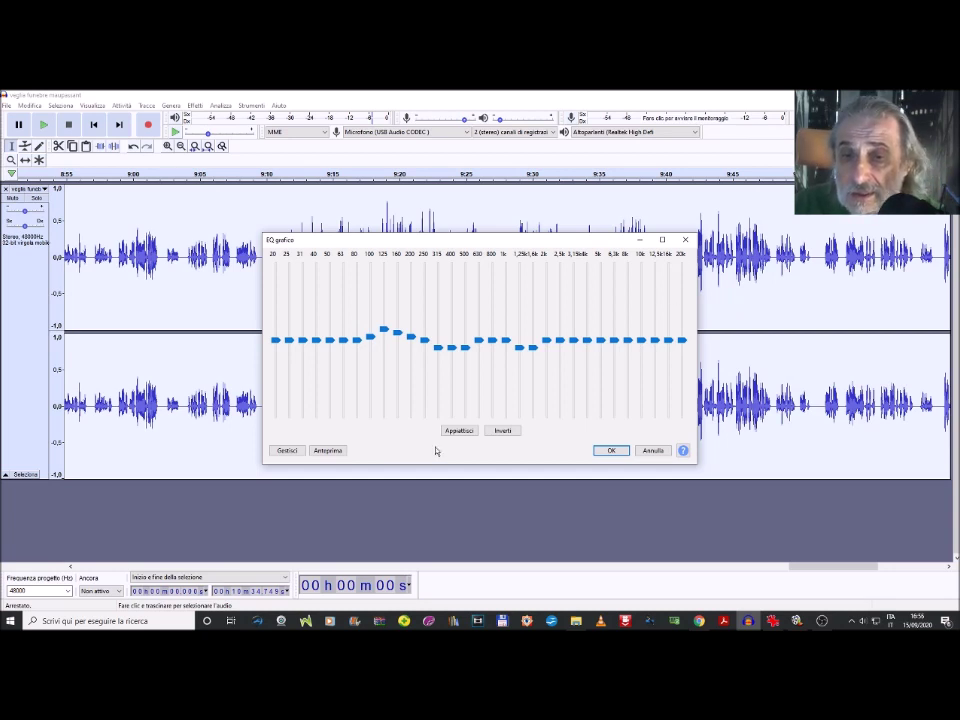
left_click(623, 453)
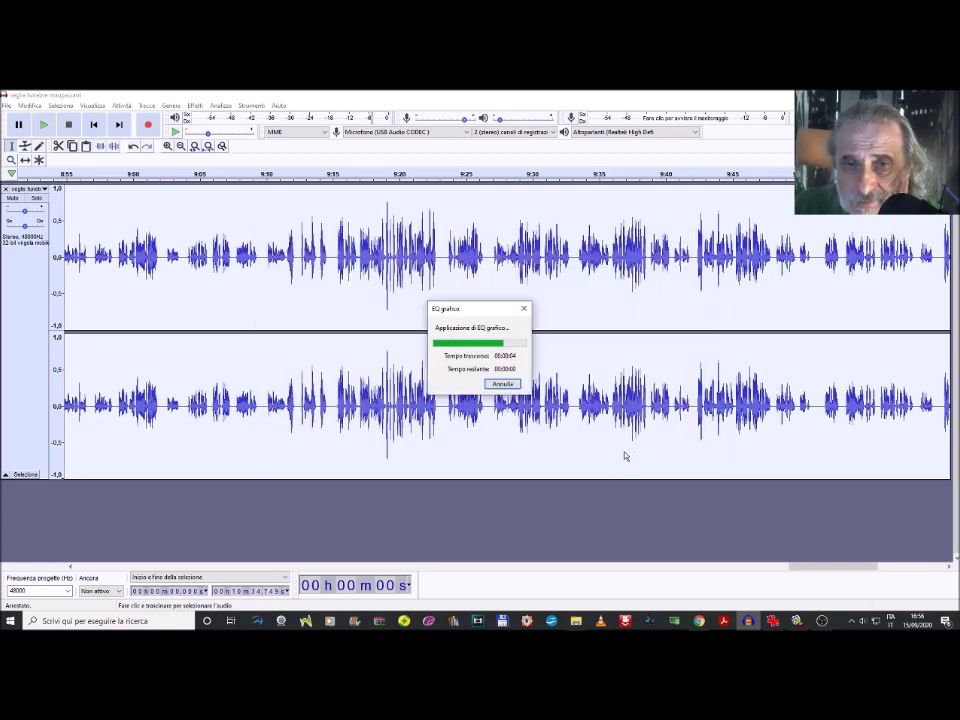
Play the equalized stereo track from about 9:10 to check its sound, and stop playback
left_click(268, 273)
left_click(43, 124)
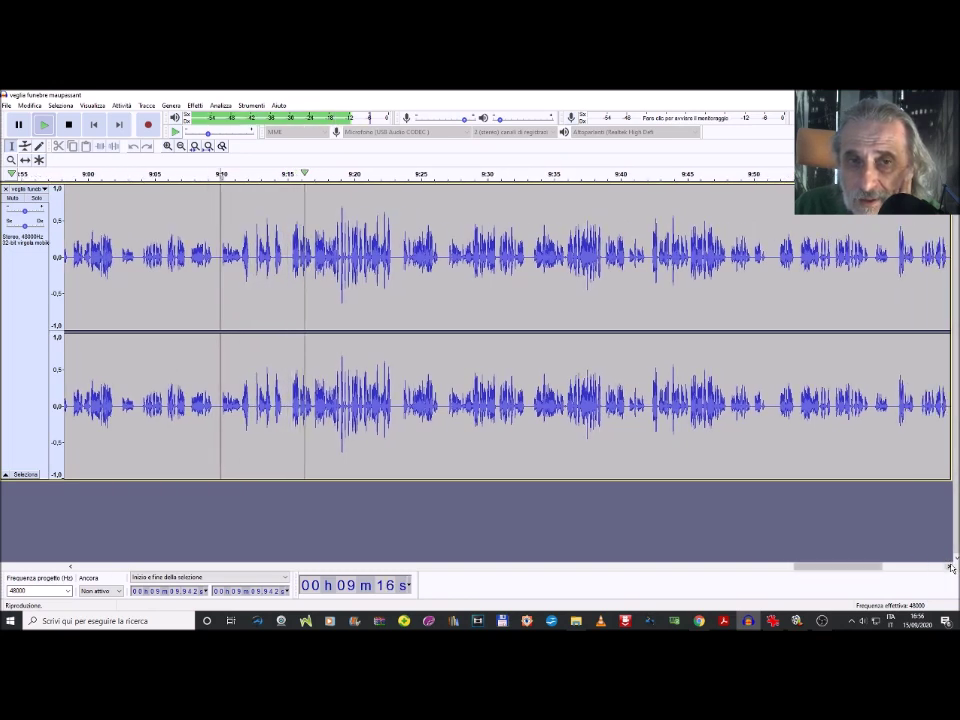
left_click(68, 125)
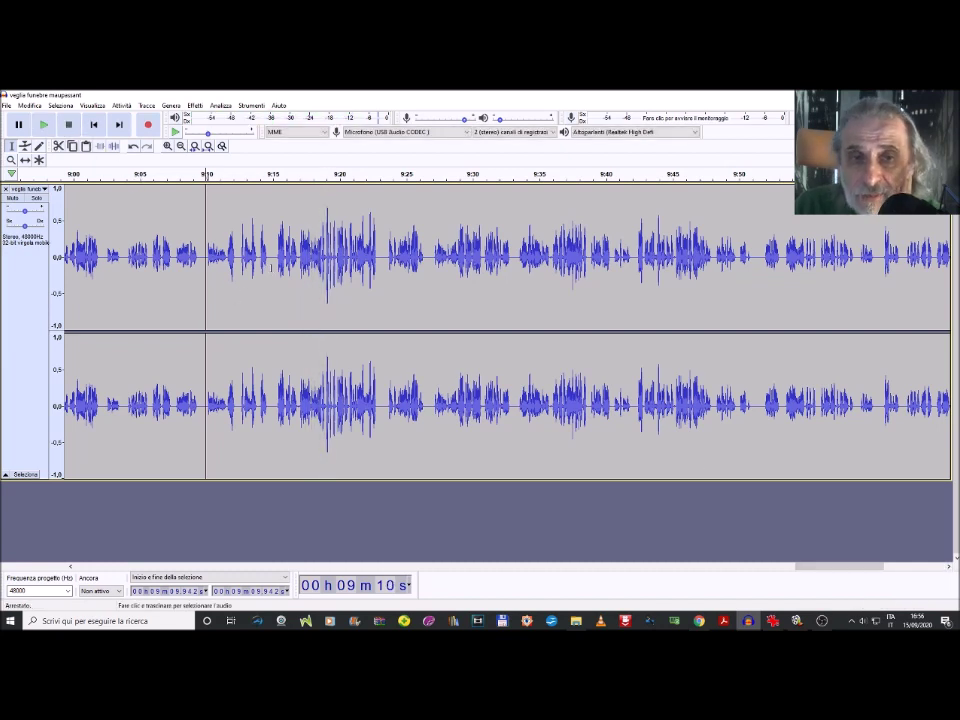
Select the entire stereo track and open the Compressor effect's settings
left_click(271, 270)
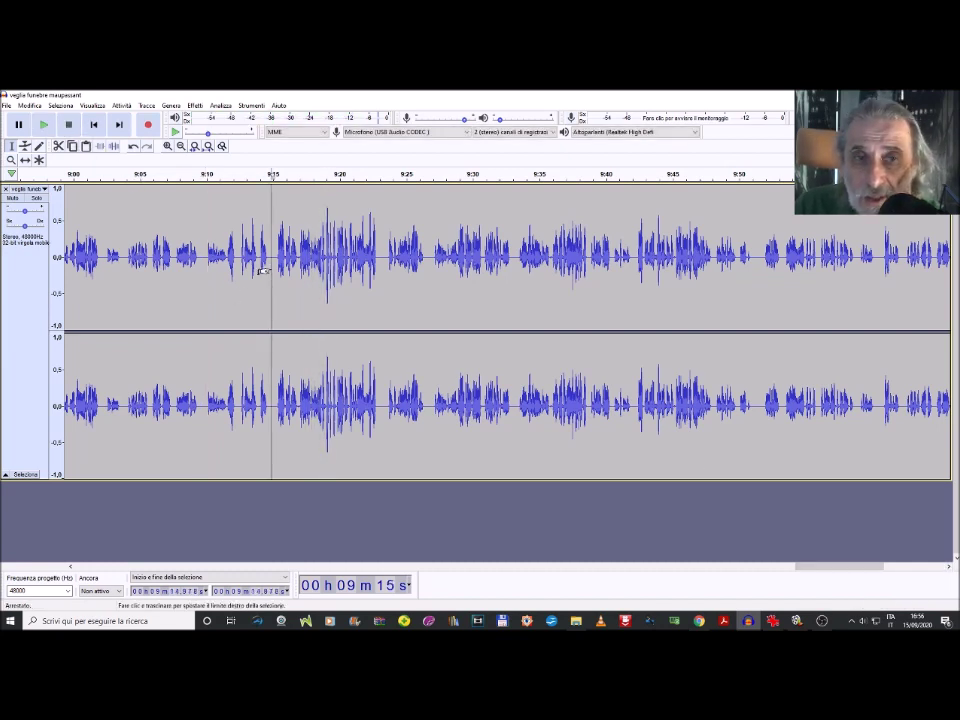
left_click(195, 105)
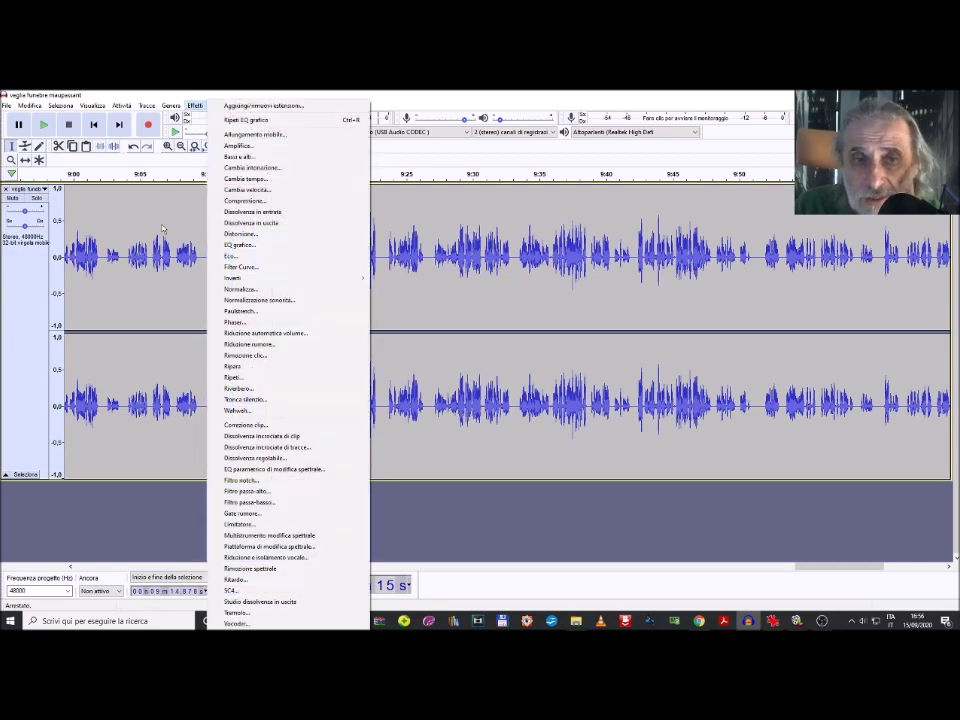
left_click(161, 222)
key("ctrl+a")
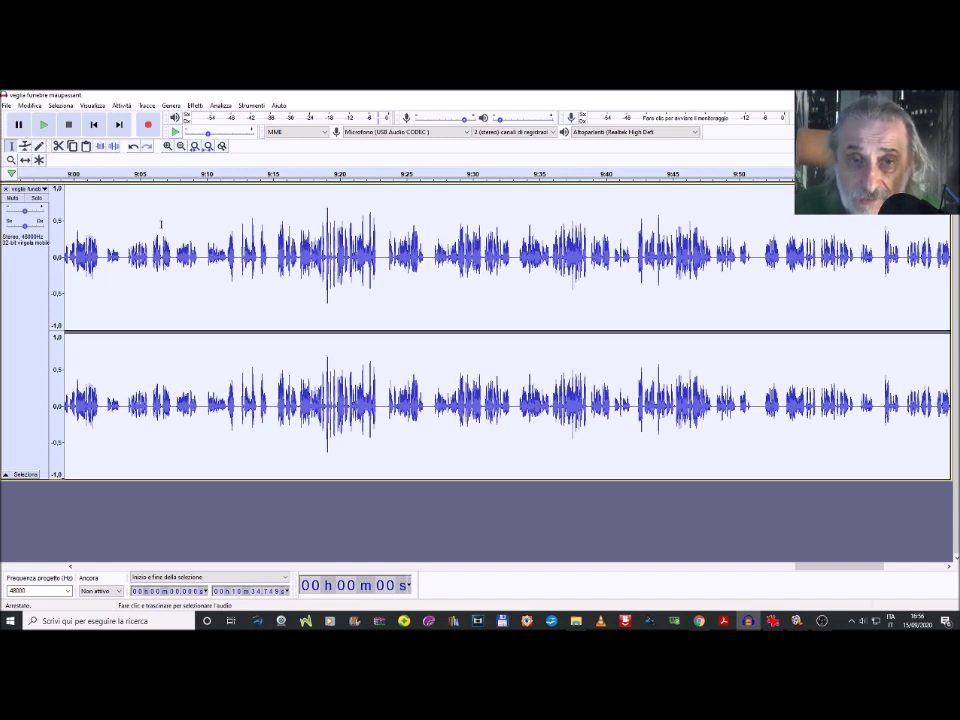
left_click(195, 105)
left_click(240, 203)
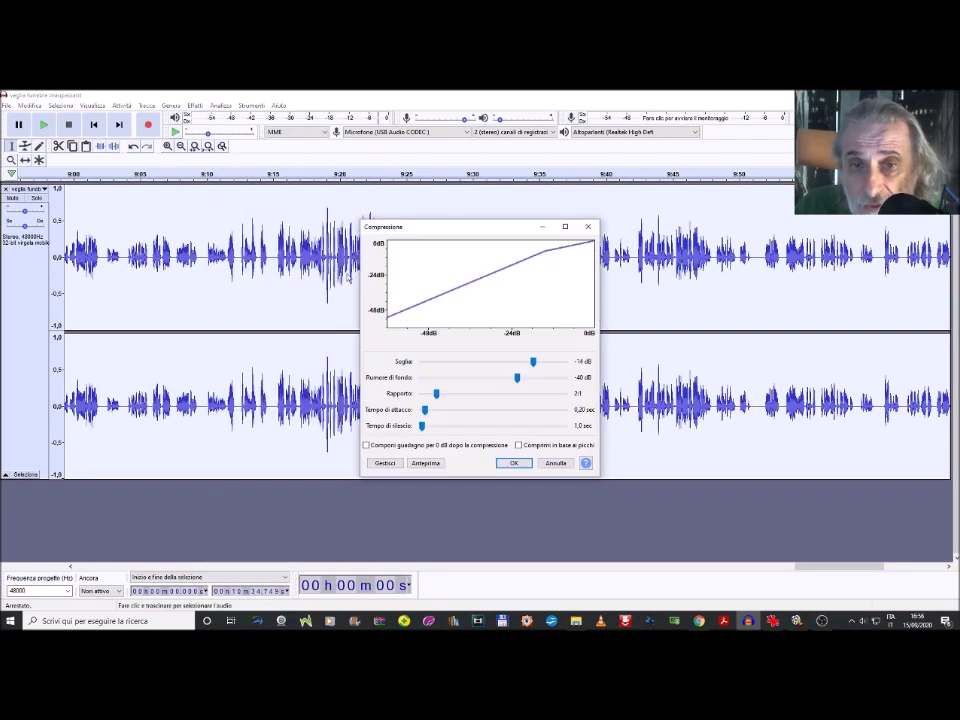
left_click(385, 464)
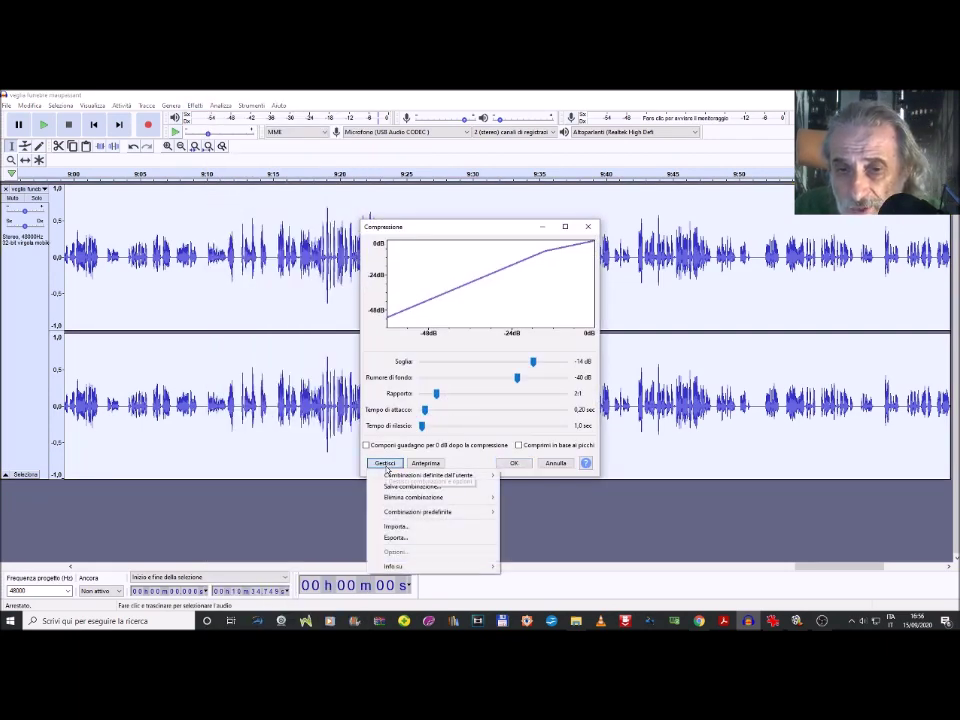
mouse_move(460, 497)
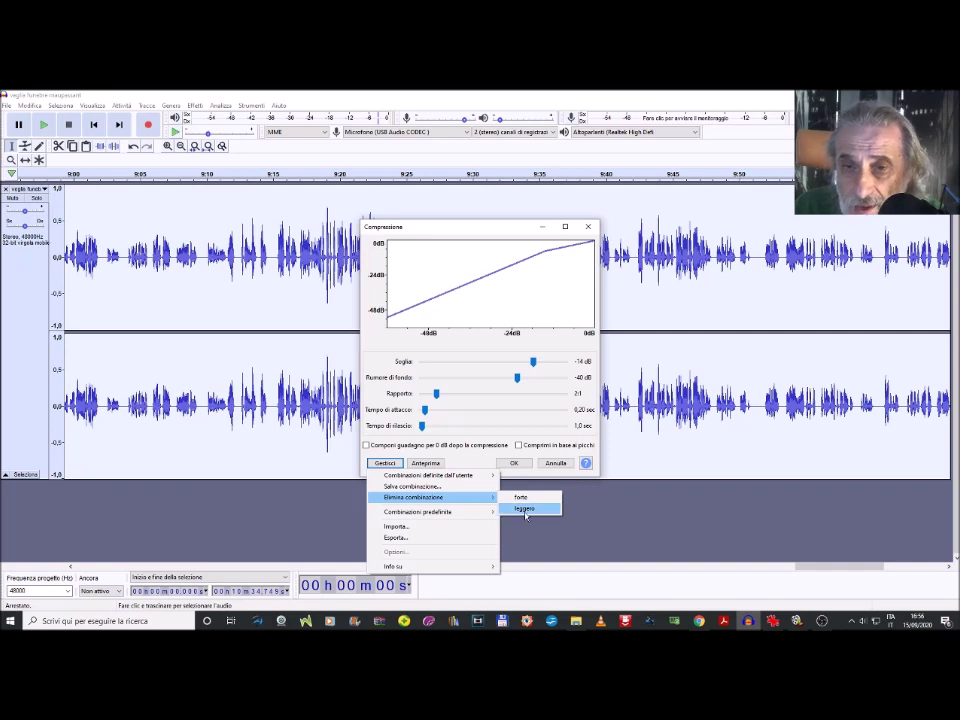
left_click(521, 508)
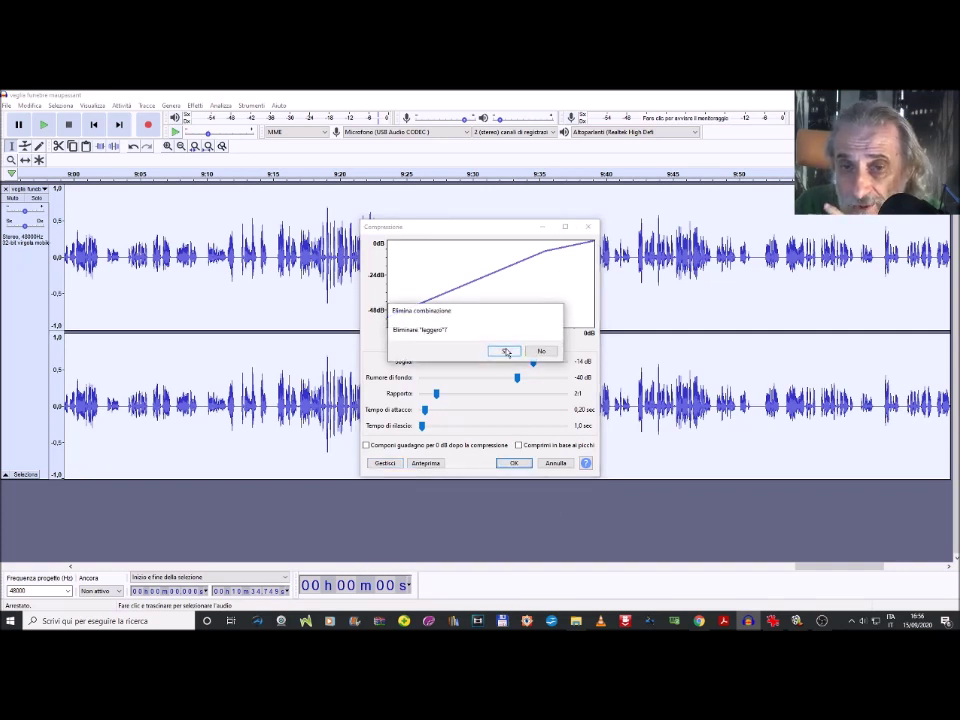
left_click(544, 350)
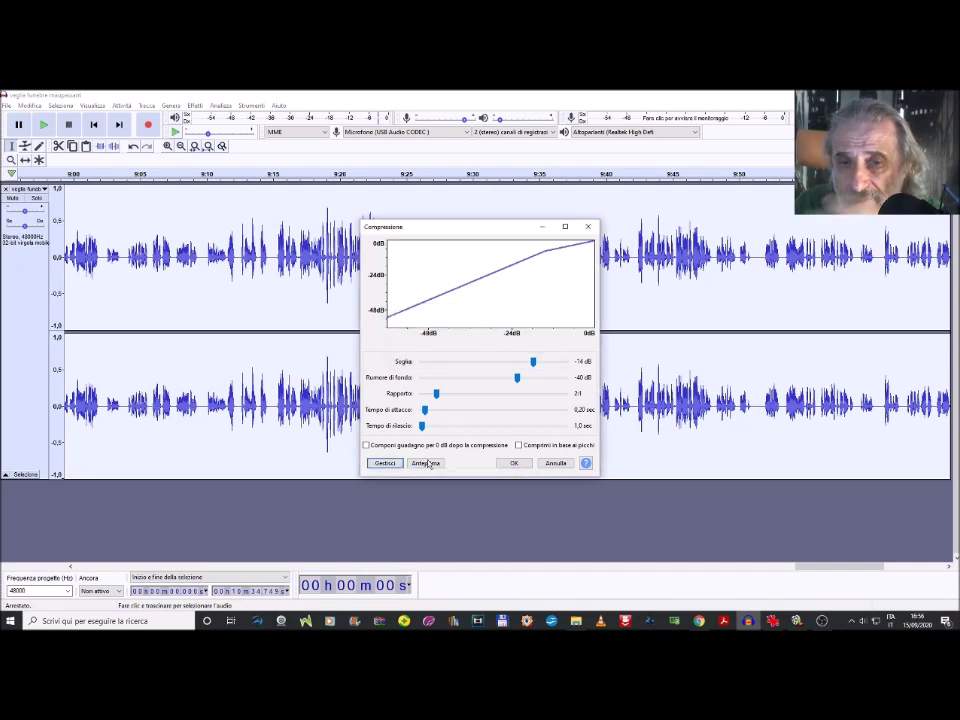
Compress the entire track with the user preset "leggero": threshold -14 dB, noise floor -40 dB, ratio 2:1, attack 0.20 s, release 1.0 s
left_click(387, 464)
mouse_move(479, 477)
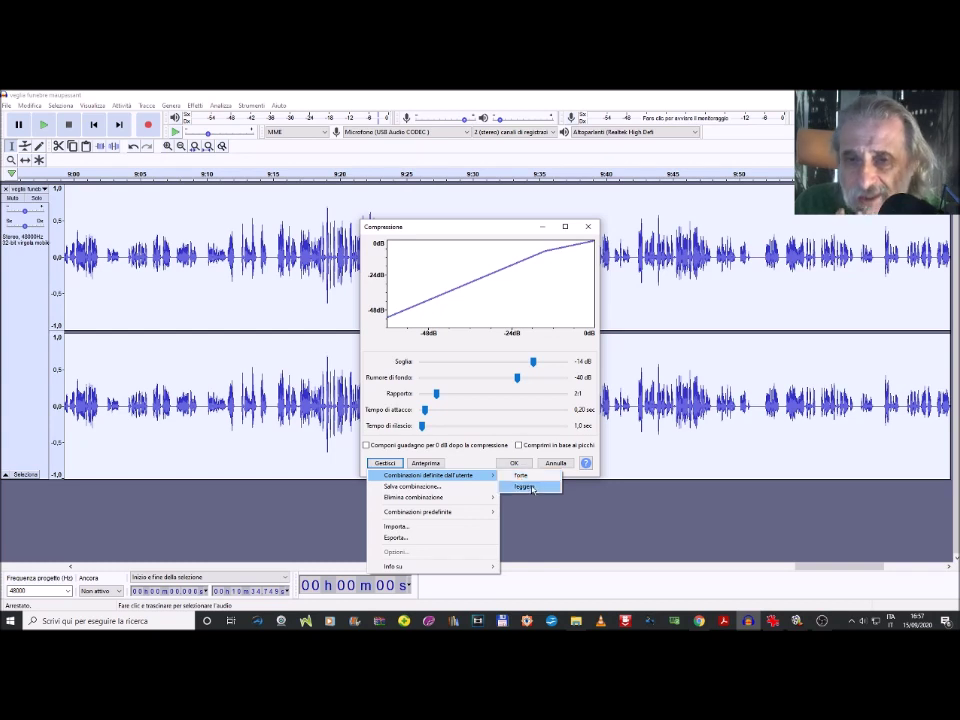
left_click(528, 487)
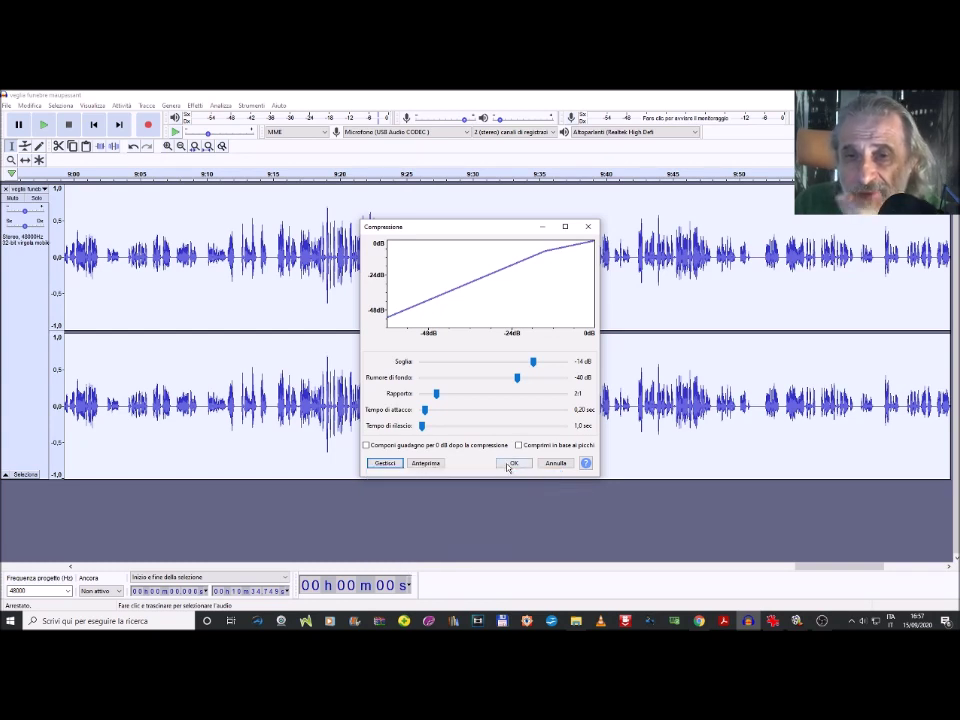
left_click(512, 463)
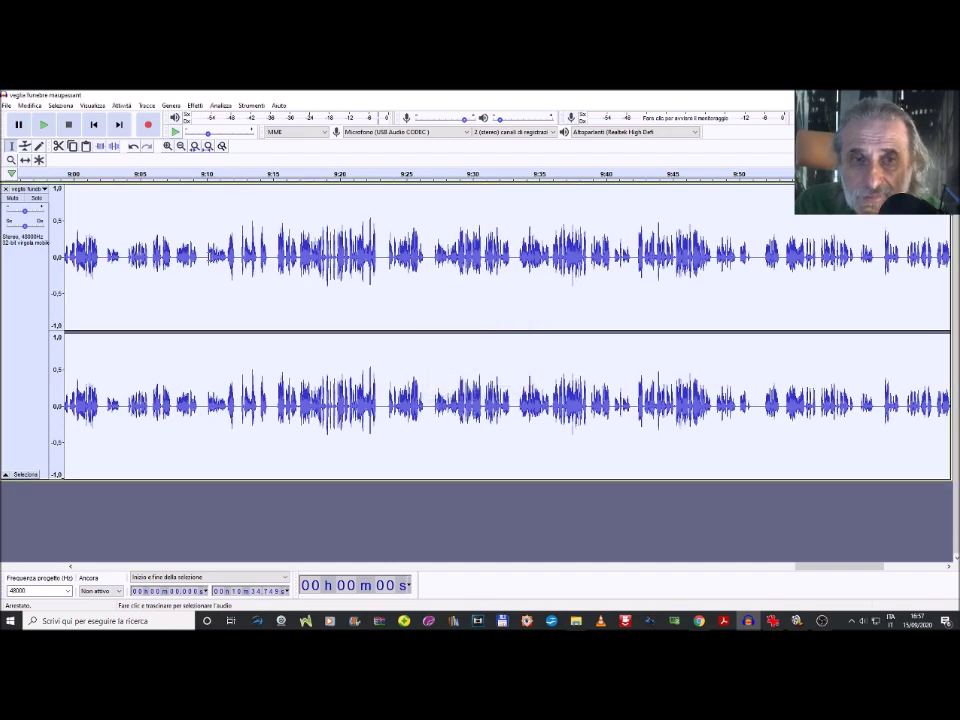
Play the compressed stereo track from about 9:10 to check its sound
left_click(207, 216)
key("space")
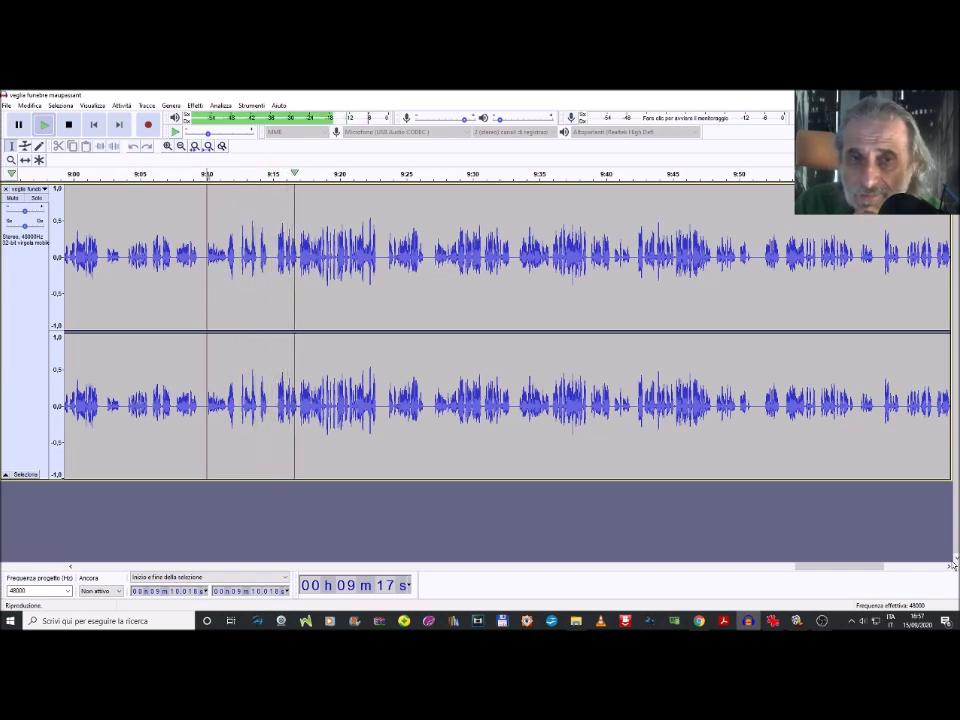
Stop playback, undo the last compression, and compress the entire stereo track again with the Compressor effect
double_click(388, 247)
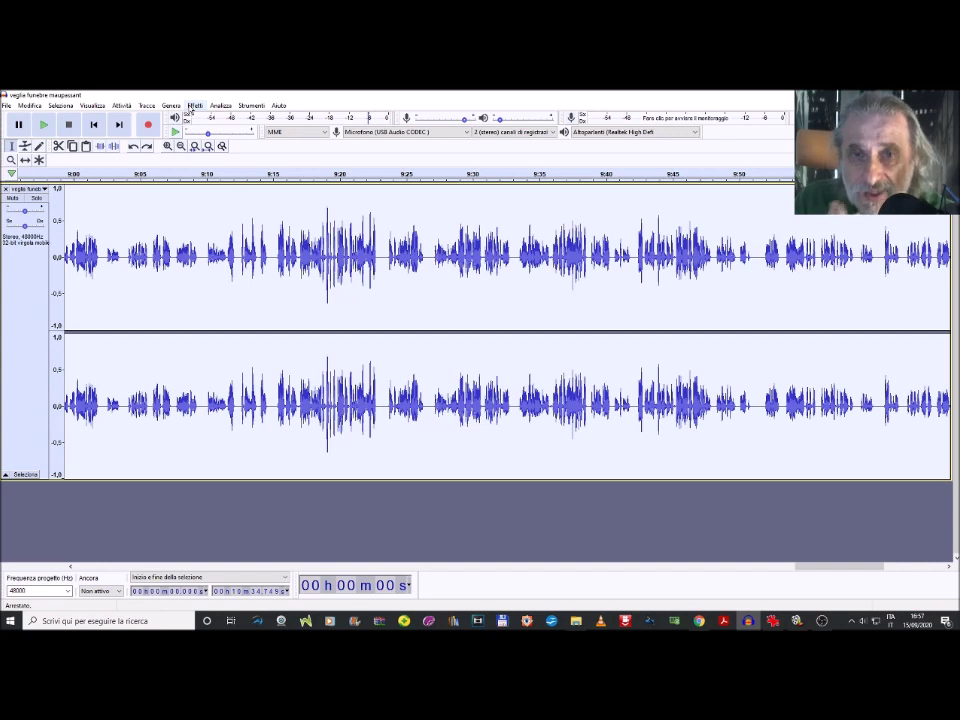
left_click(194, 106)
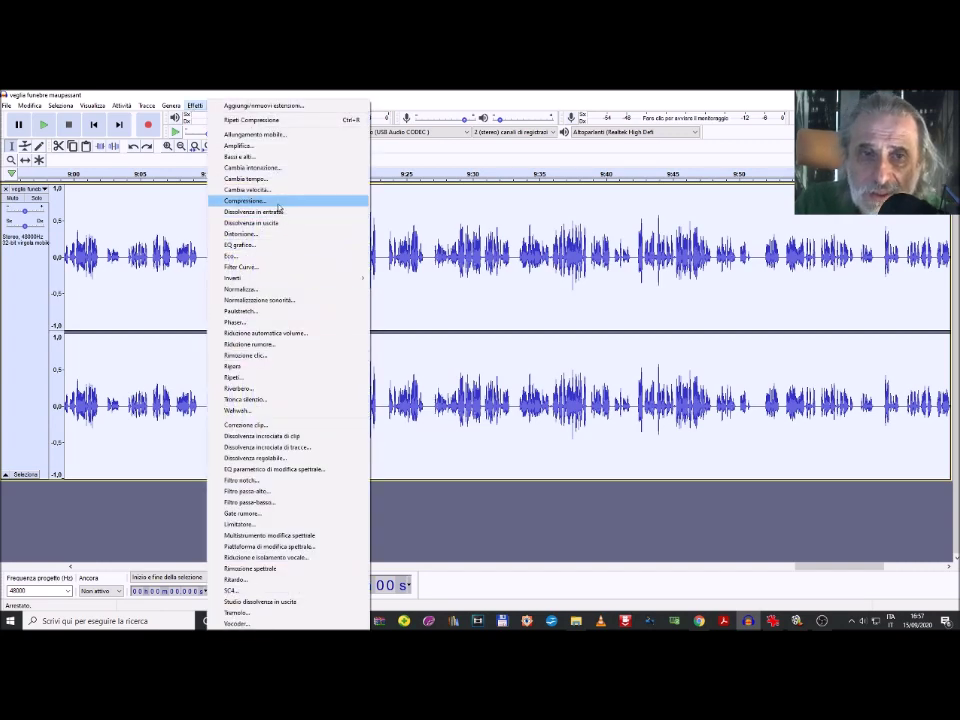
left_click(279, 204)
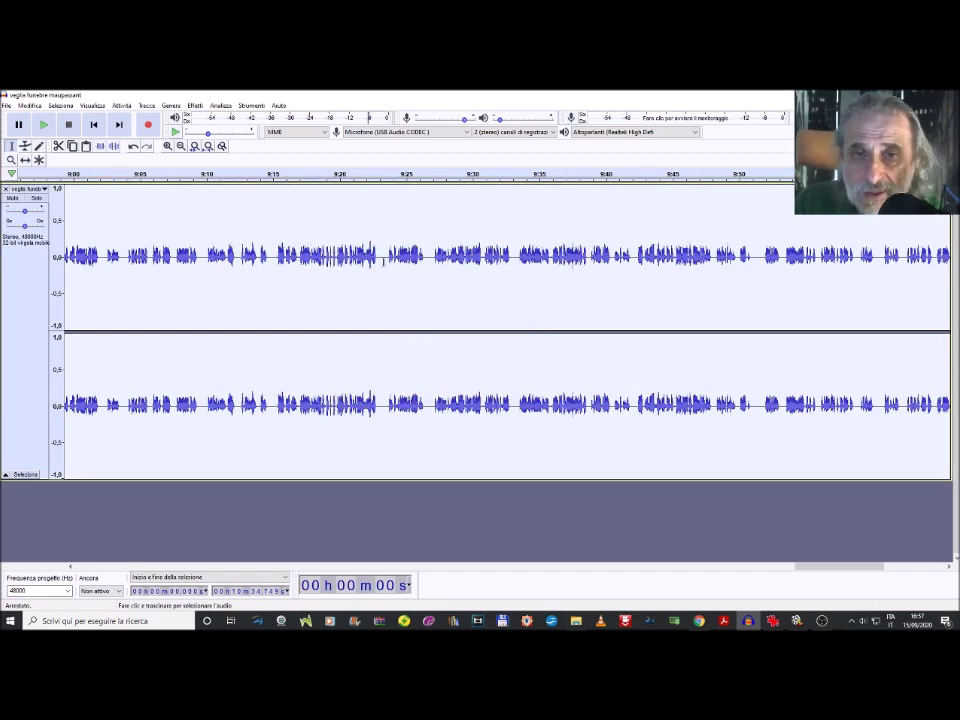
Play the recompressed track from about 9:23 to check its sound, and stop playback
left_click(384, 262)
left_click(44, 124)
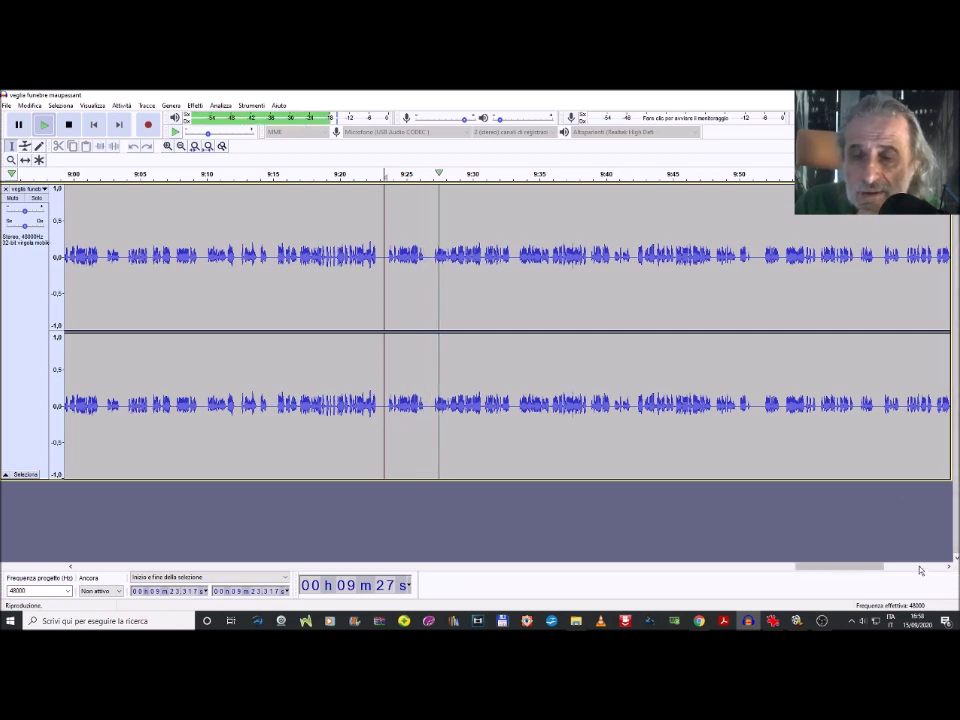
left_click(69, 125)
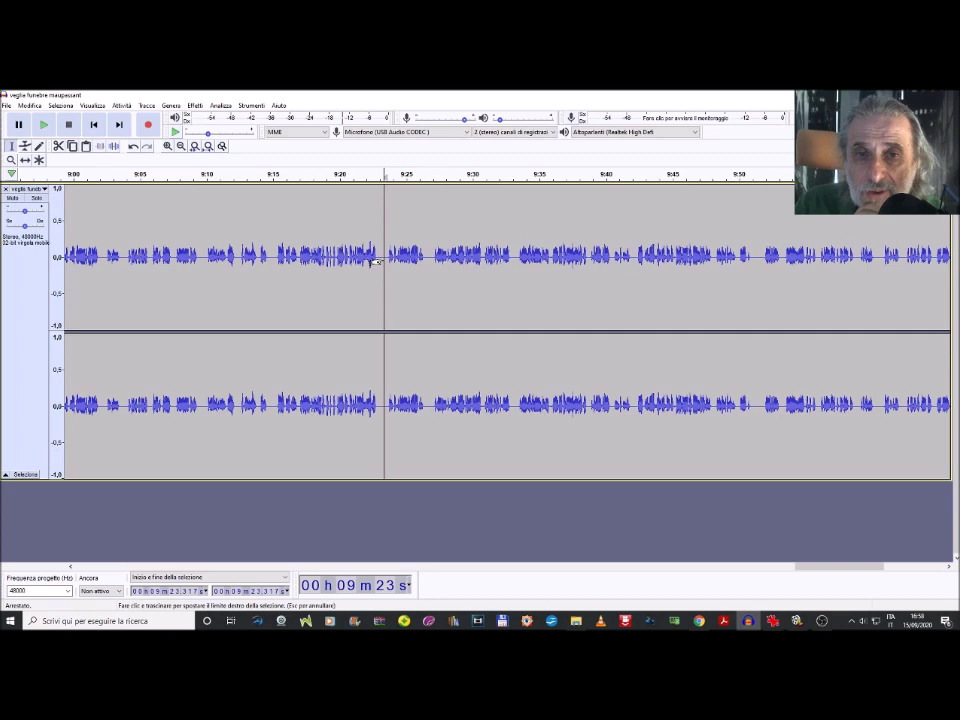
Select the whole track and apply Loudness Normalization with perceived loudness at -16.0 LUFS, treating mono as dual-mono
key("ctrl+a")
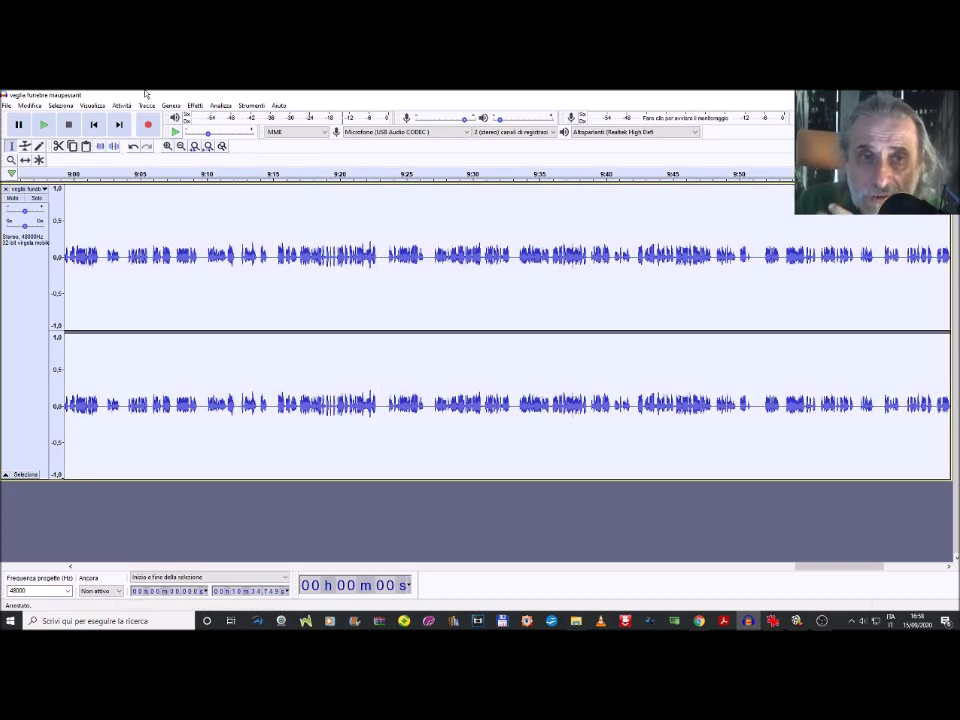
left_click(194, 105)
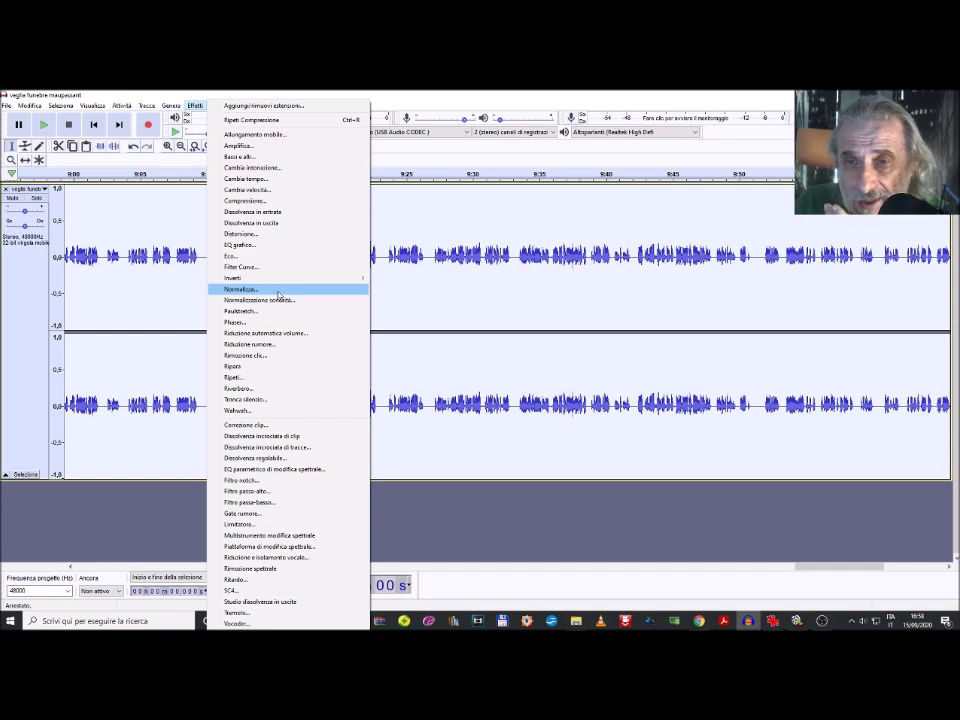
left_click(282, 301)
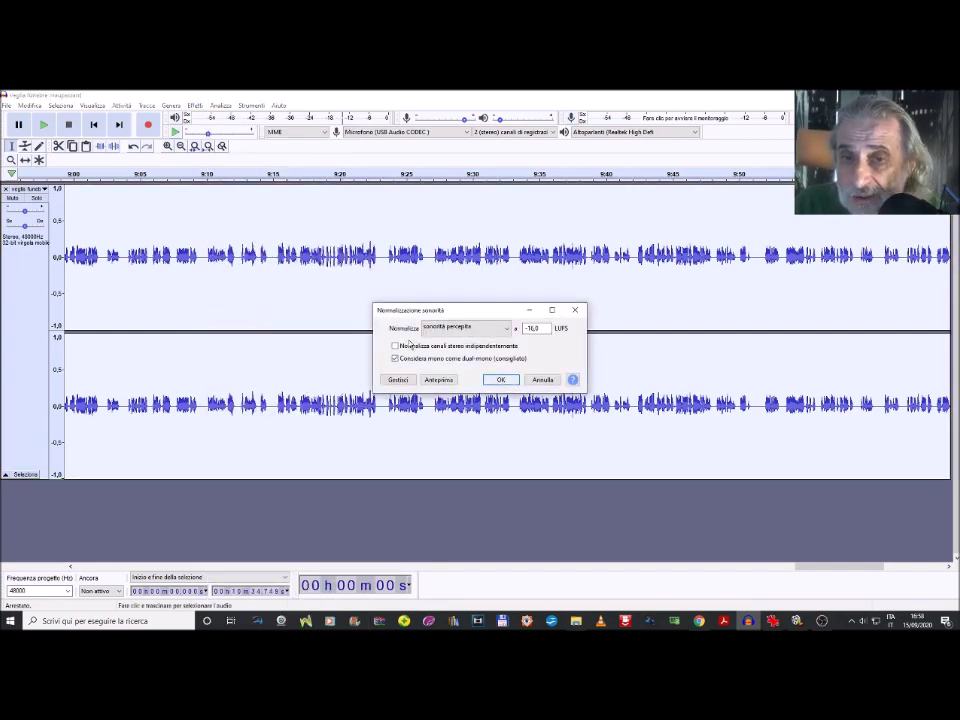
left_click(496, 379)
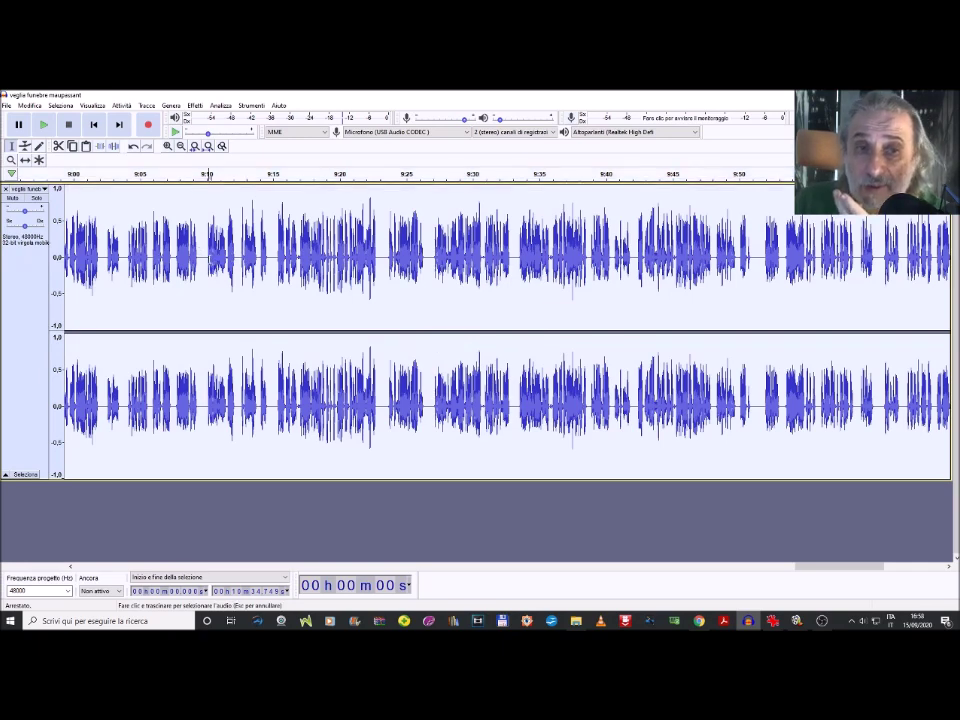
Play the loudness-normalized track from about 9:10 to check its sound, and stop playback
left_click(208, 240)
left_click(43, 124)
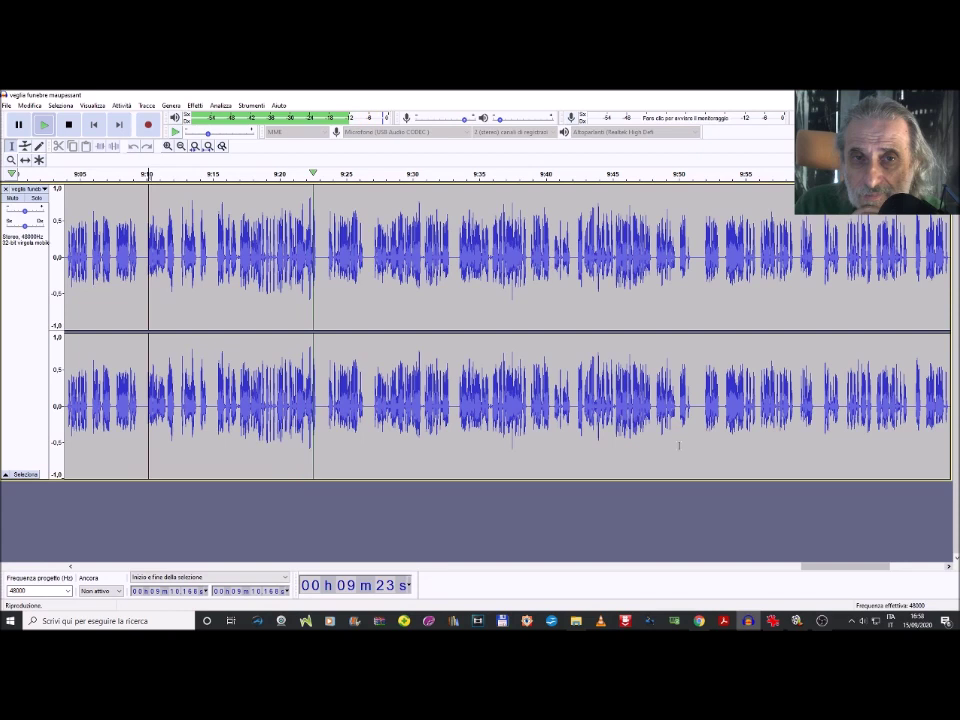
left_click(68, 125)
Export the track as the MP3 file "veglia funebre maupassant" with a constant 128 kbps bit rate and Joint Stereo channel mode
left_click(5, 106)
mouse_move(30, 178)
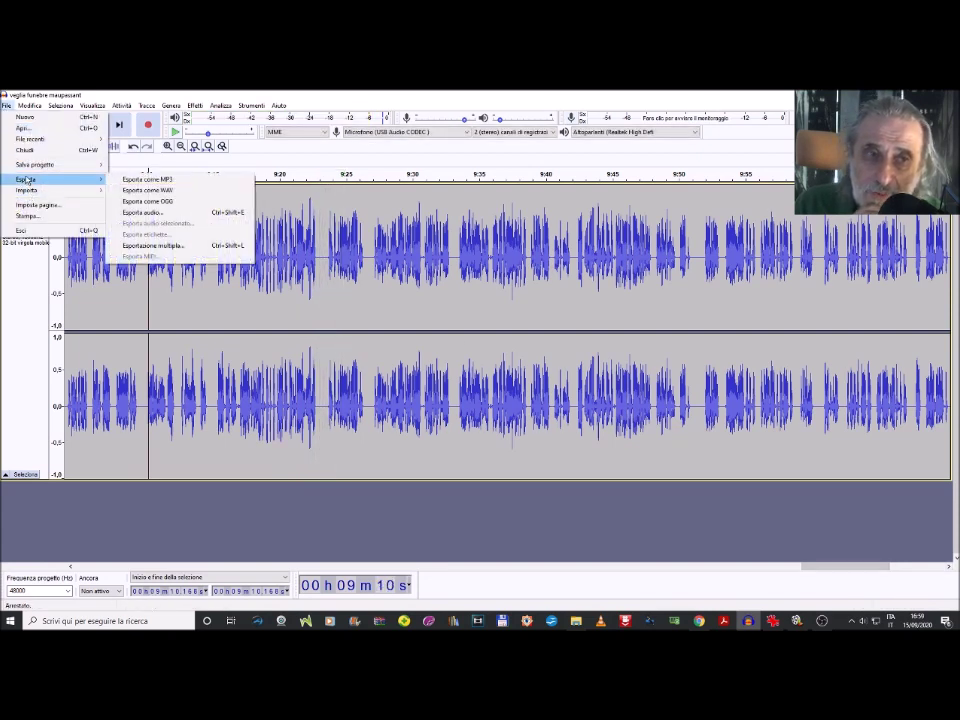
left_click(179, 178)
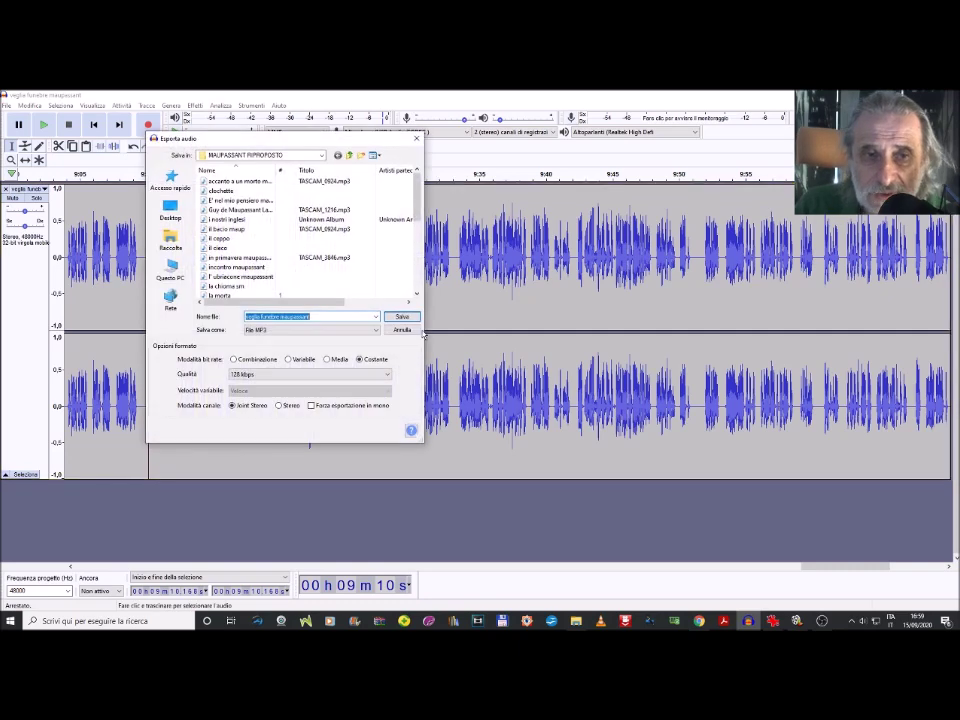
key("Return")
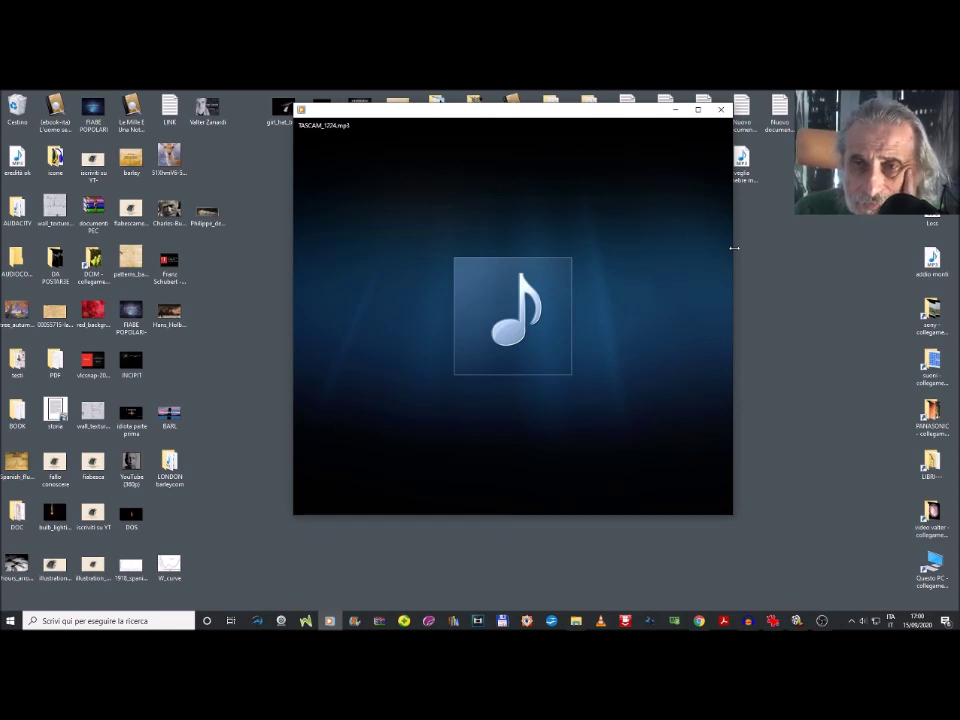
Move the media player window clear of the two "veglia funebre" MP3 files on the desktop, and close the player
left_click_drag(377, 182, 524, 196)
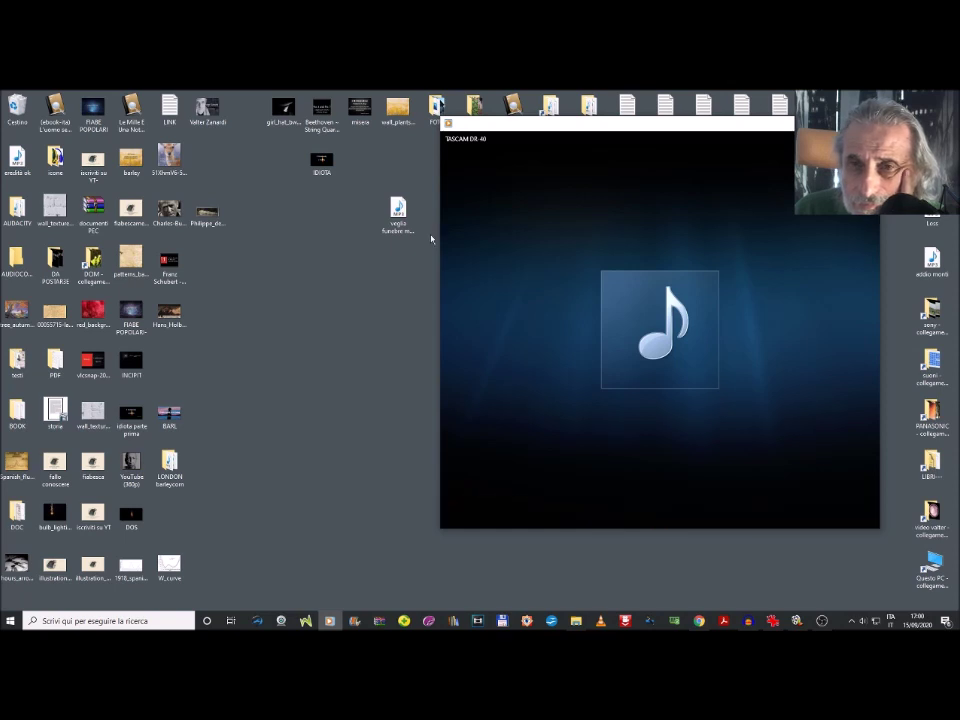
left_click_drag(705, 124, 621, 260)
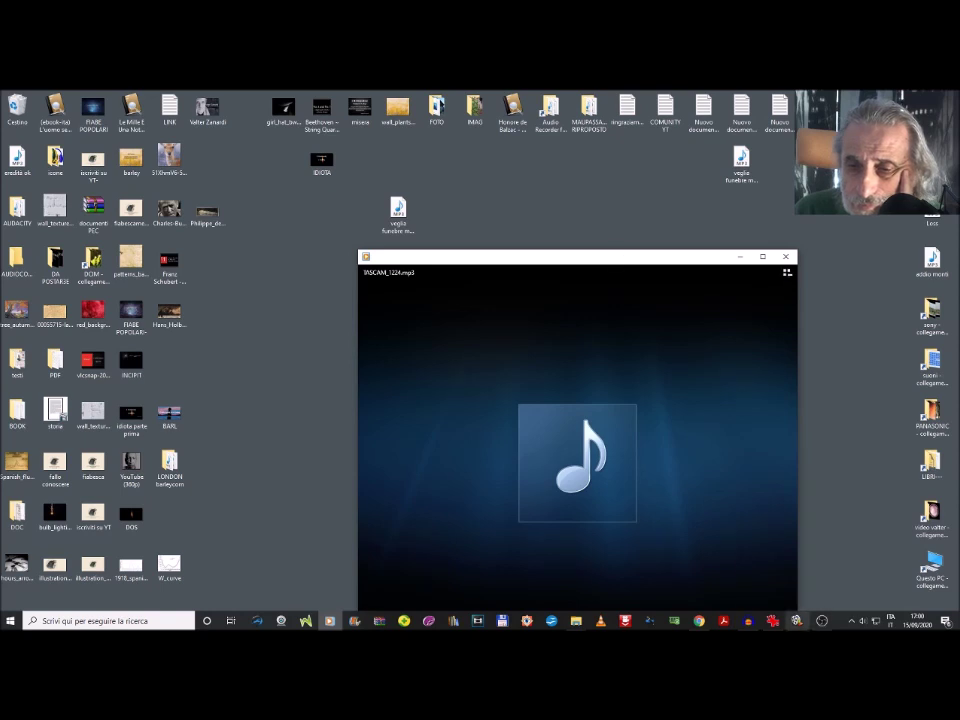
mouse_move(796, 621)
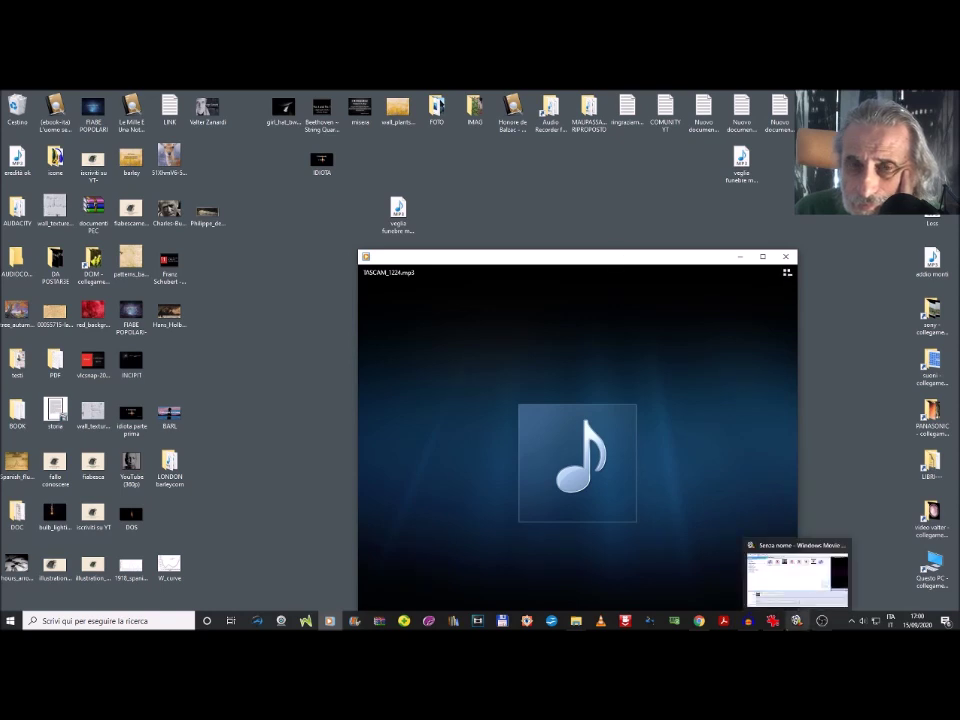
left_click(786, 257)
Play the two "veglia funebre" MP3 files on the desktop in turn to compare their sound, and close the player
double_click(398, 209)
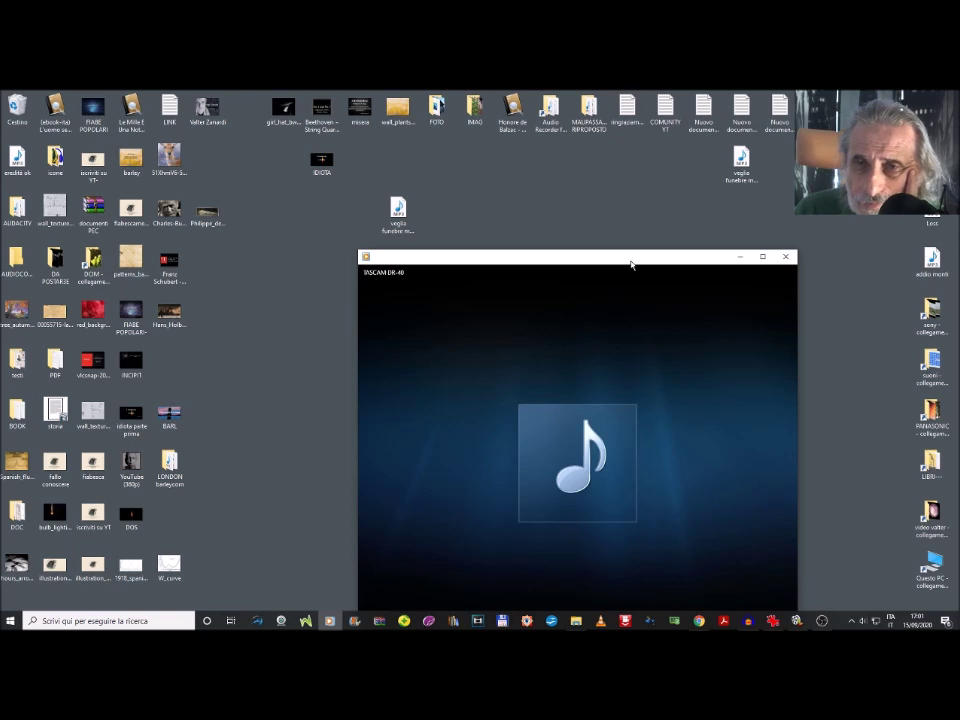
right_click(631, 264)
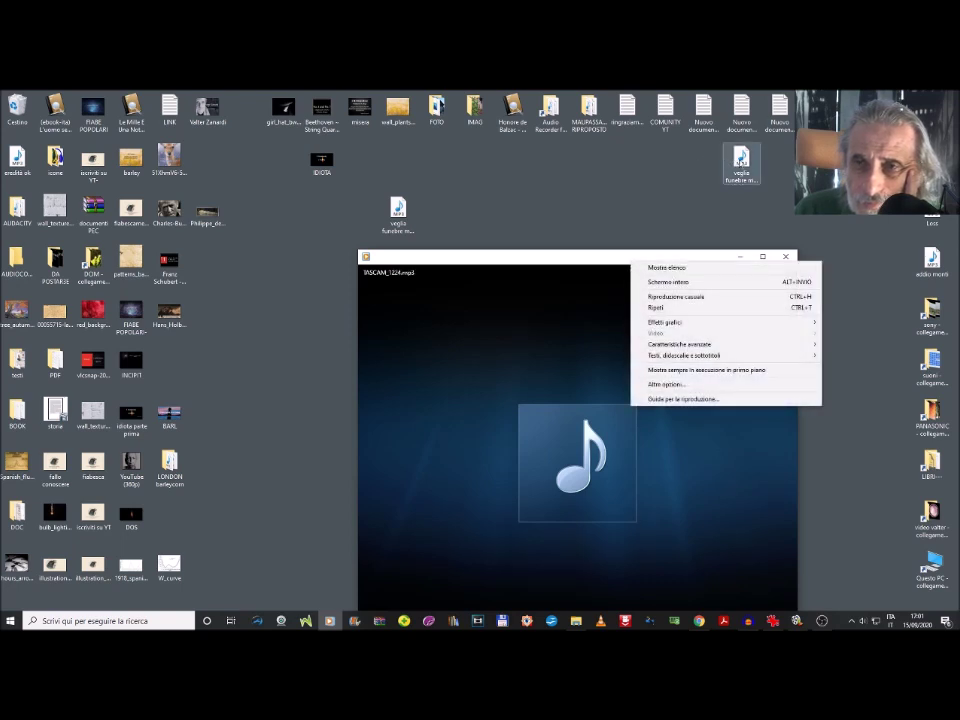
left_click(740, 162)
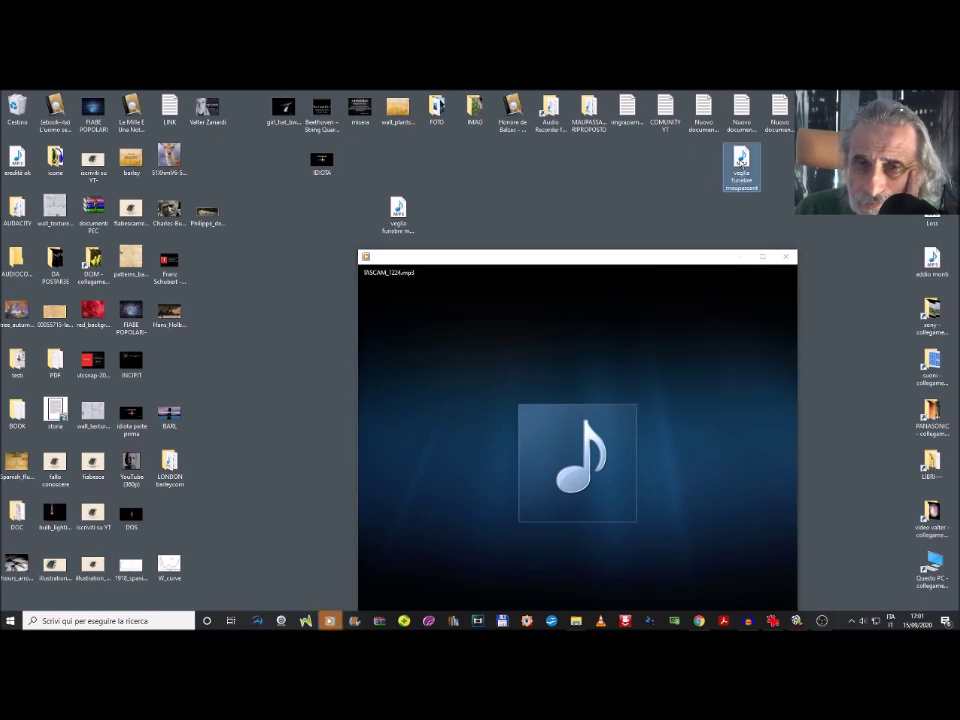
left_click(786, 258)
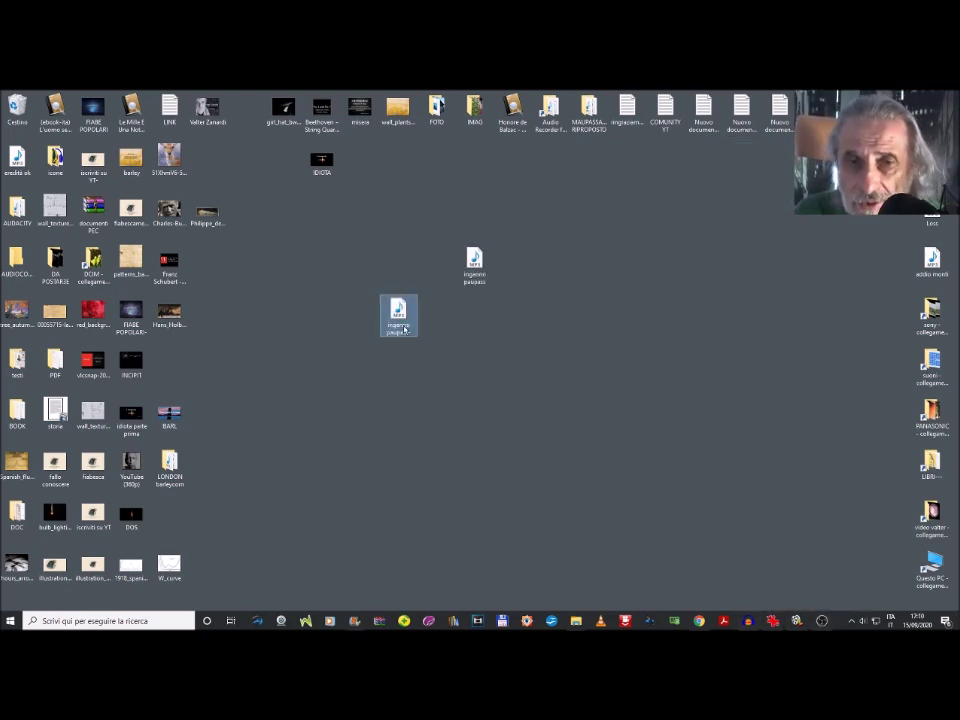
Play the desktop MP3 "inganno paupass" and move the player window clear of both "inganno" files
mouse_move(404, 330)
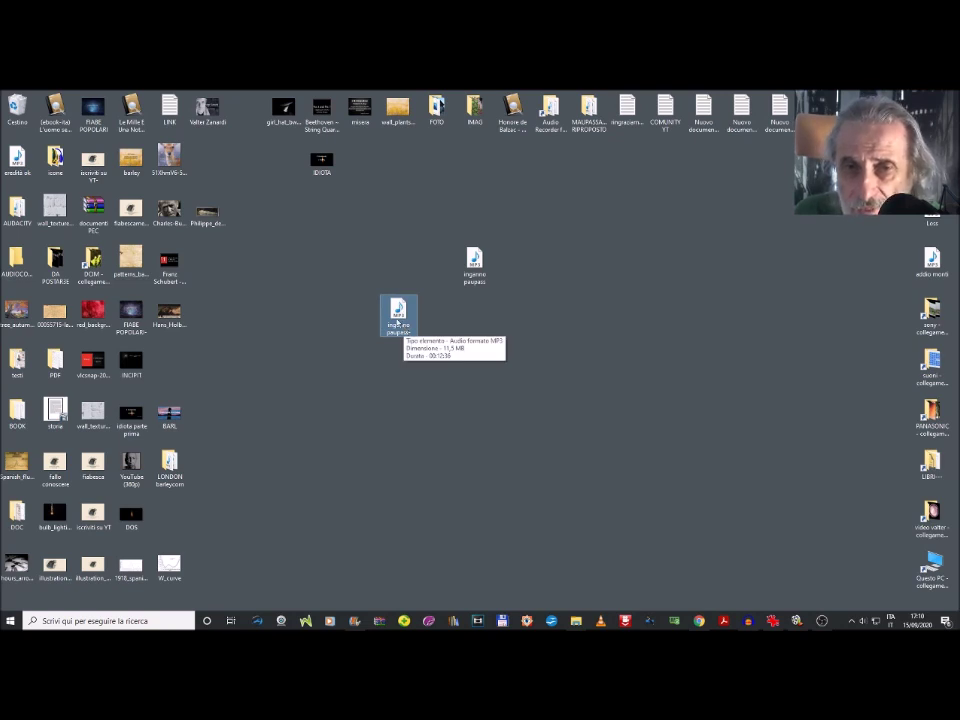
left_click(476, 262)
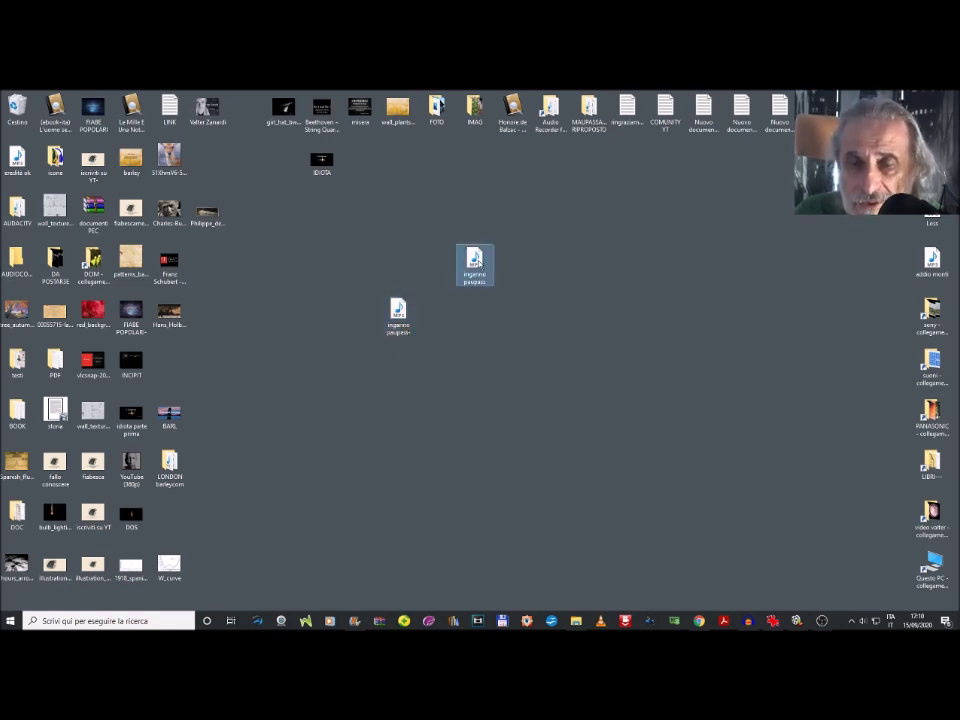
mouse_move(476, 262)
double_click(476, 262)
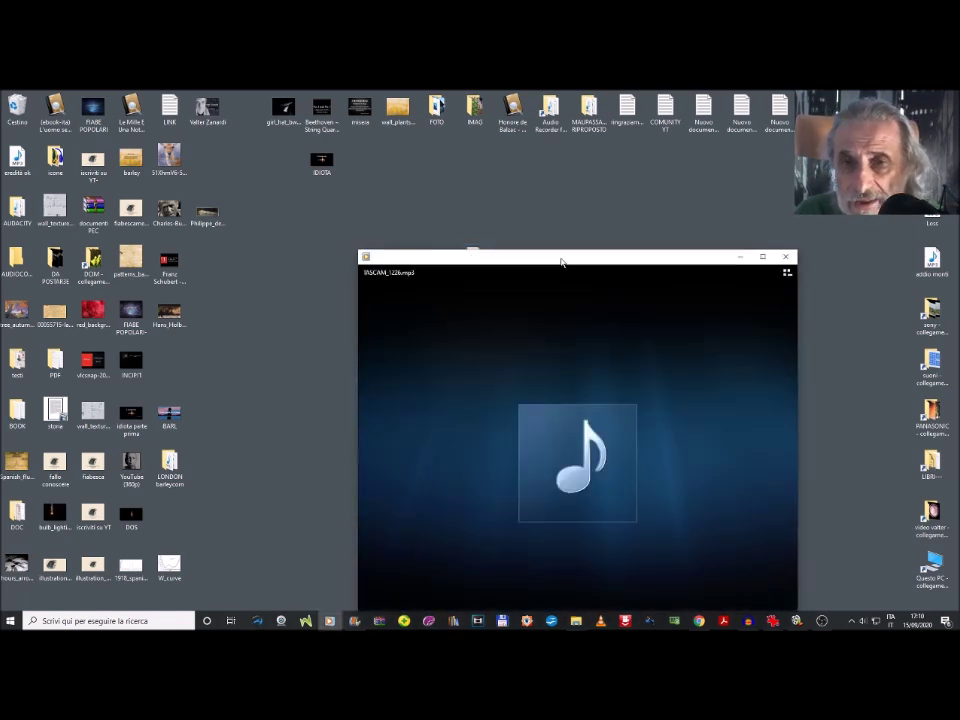
left_click_drag(561, 262, 589, 156)
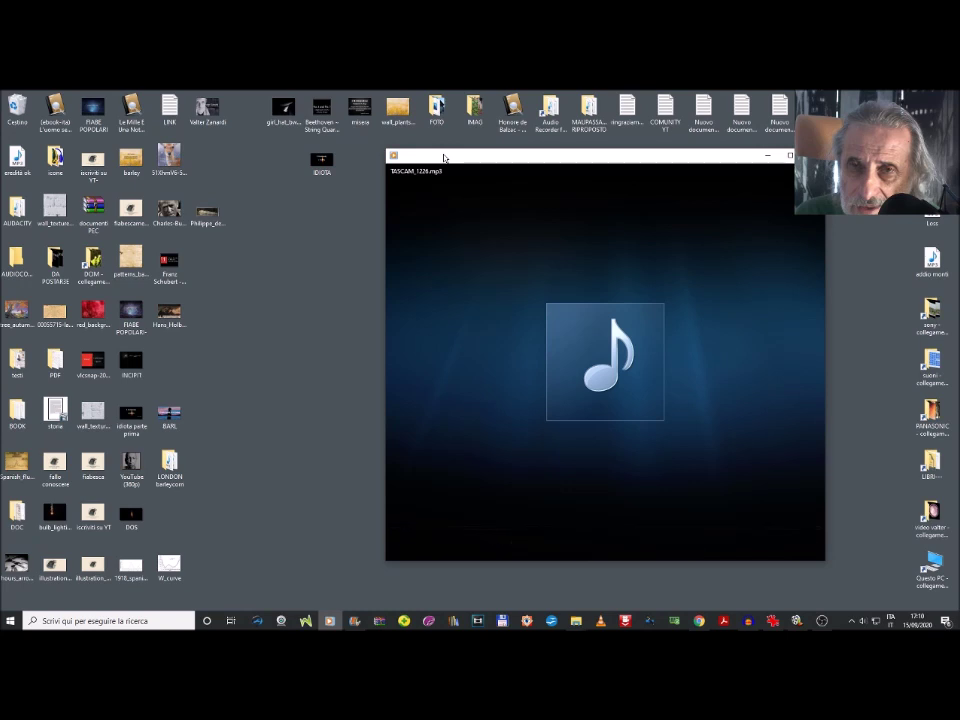
left_click_drag(444, 158, 613, 156)
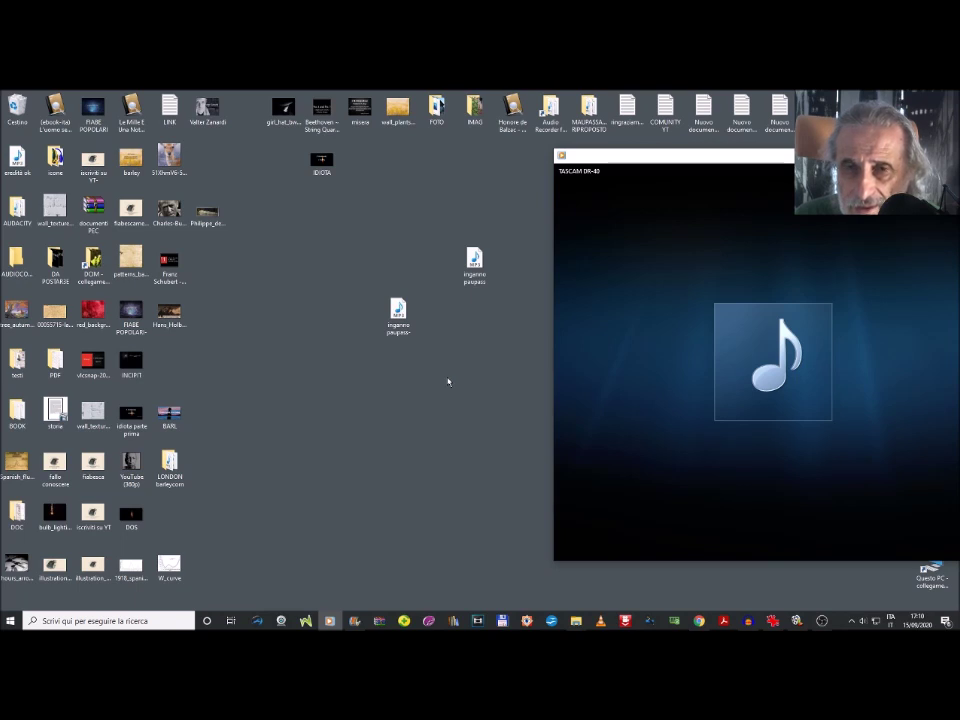
Play the desktop MP3 "inganno paupass-" for comparison and pause it after about 26 seconds
left_click(401, 316)
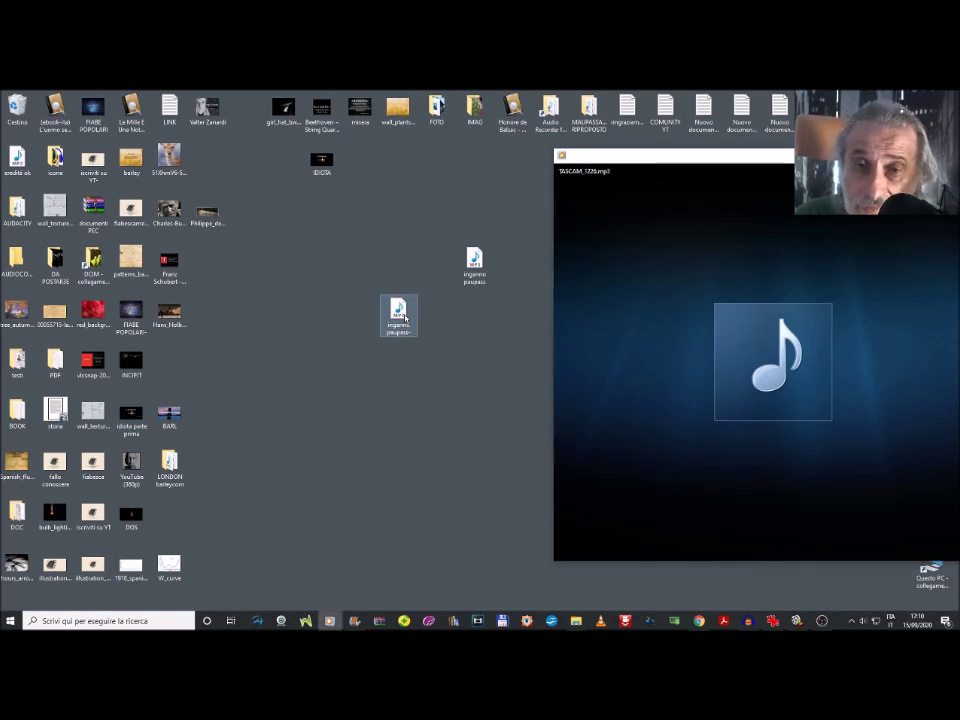
right_click(404, 317)
left_click(340, 416)
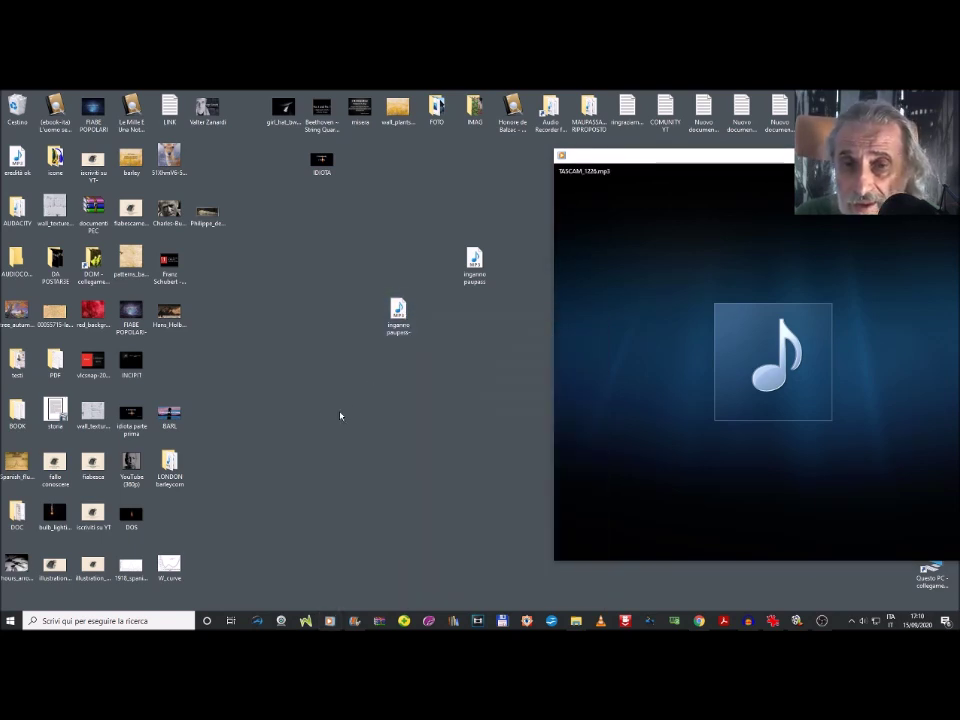
mouse_move(846, 264)
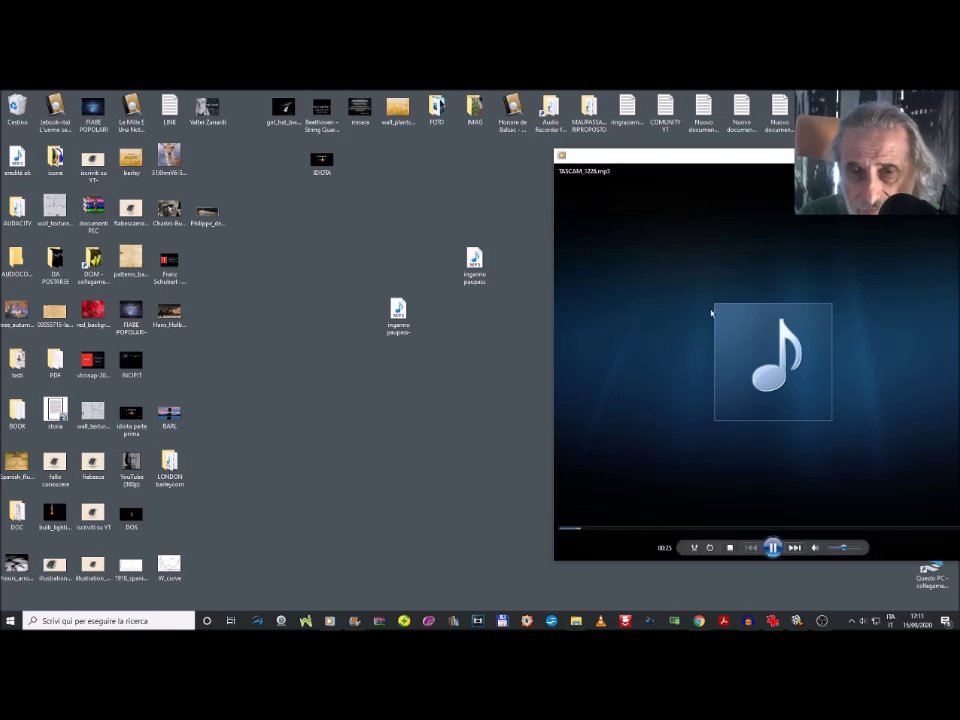
left_click(772, 547)
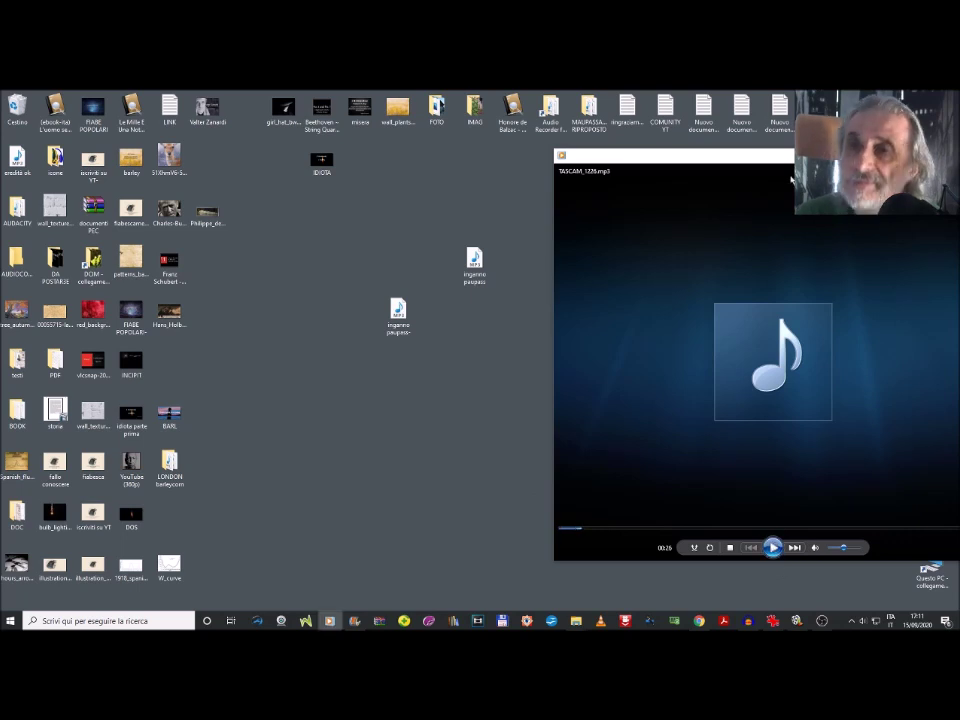